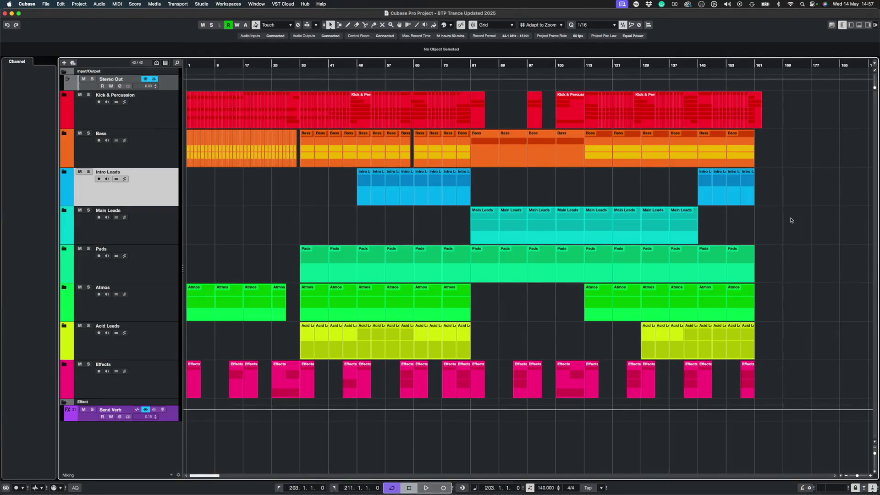
Move the playhead through the arrangement's section starts, including bars 33, 65 and 84, to review the song structure, and select the Bass folder track
left_click(300, 65)
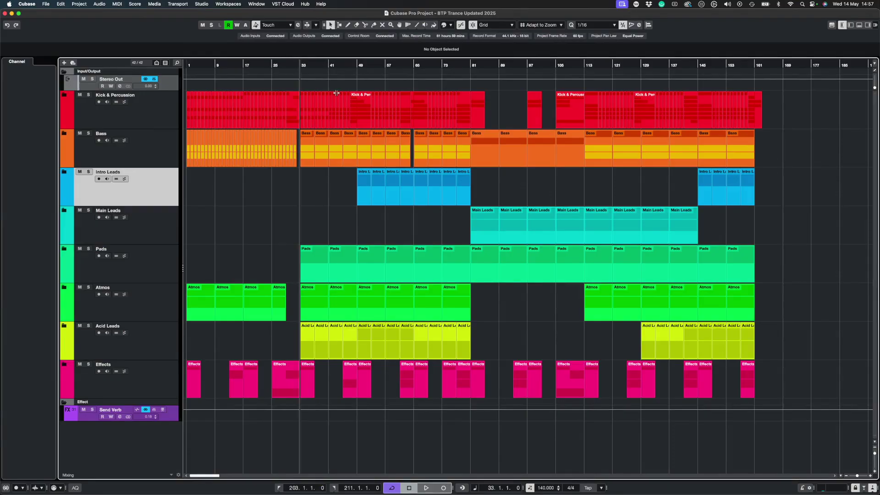
left_click(417, 67)
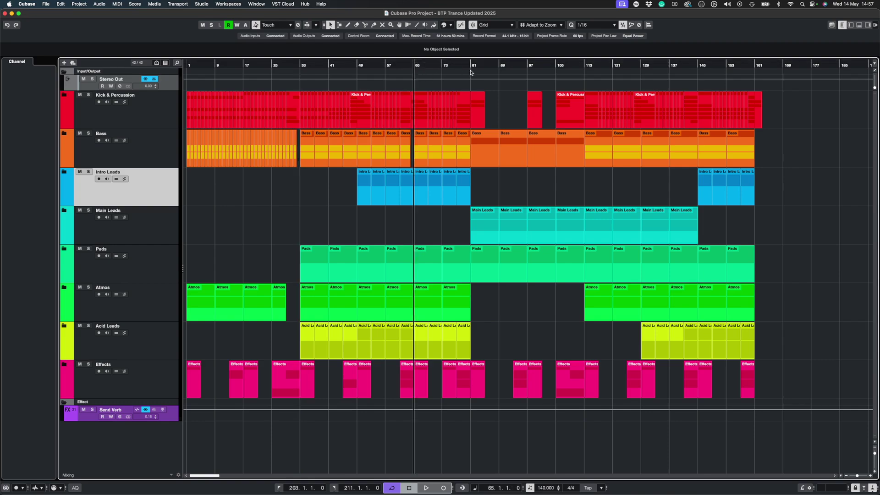
left_click(481, 66)
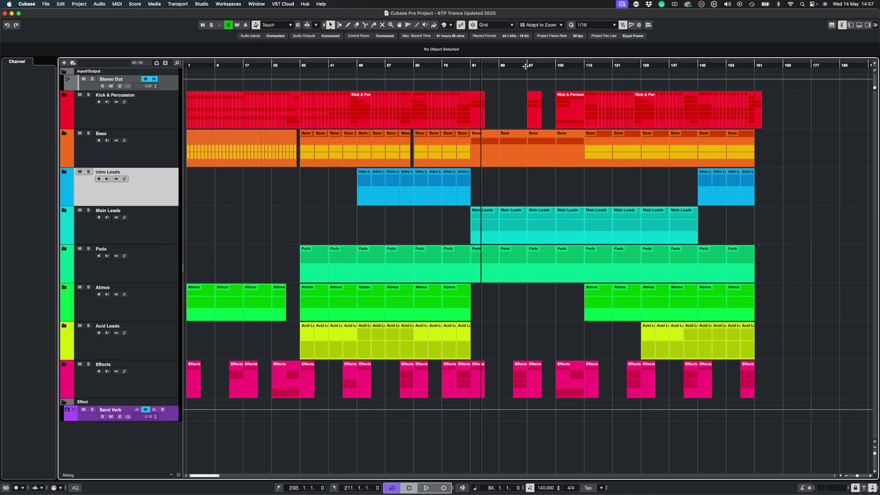
left_click(583, 75)
left_click(477, 67)
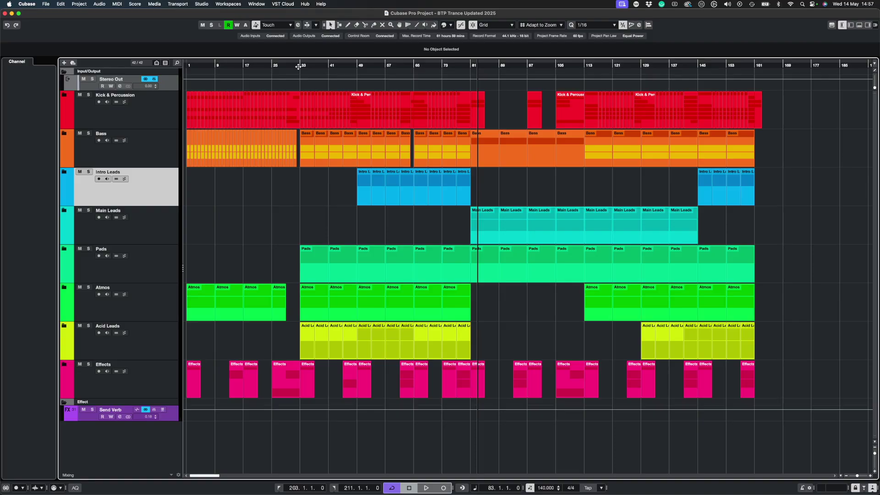
left_click(172, 150)
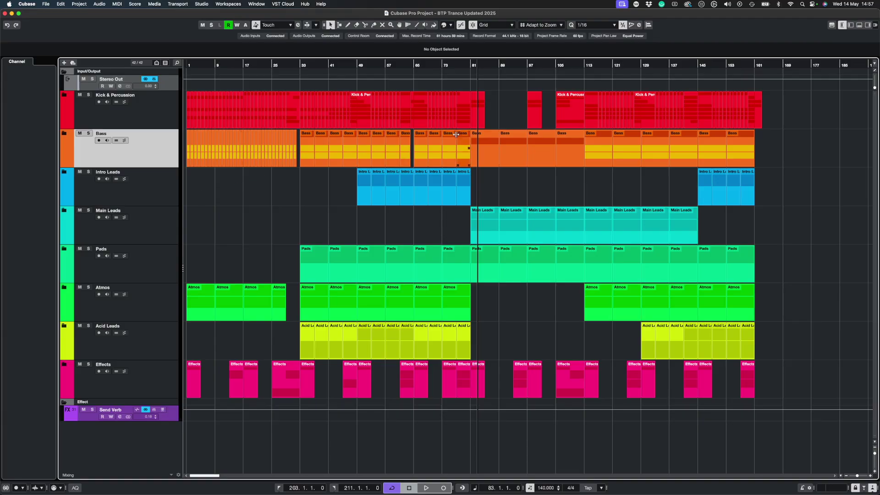
Play back short passages of the arrangement starting at bar 33 and at bar 65
left_click(301, 66)
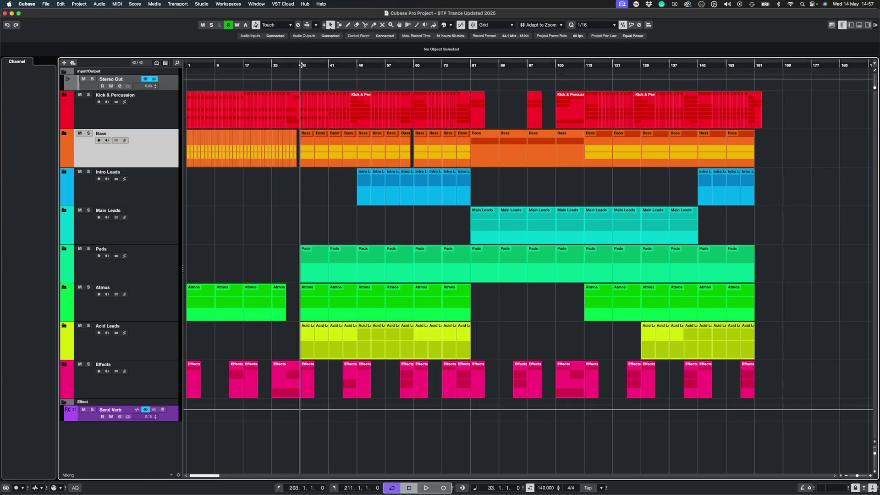
key("space")
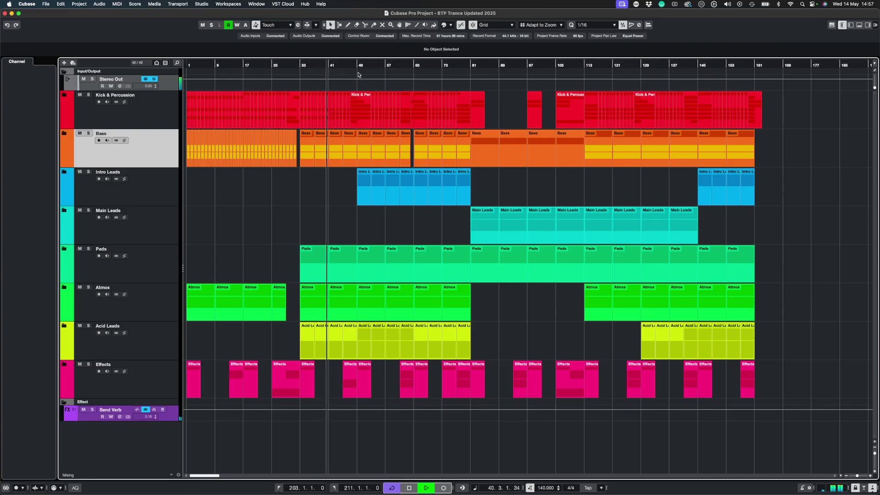
key("space")
left_click(414, 63)
key("space")
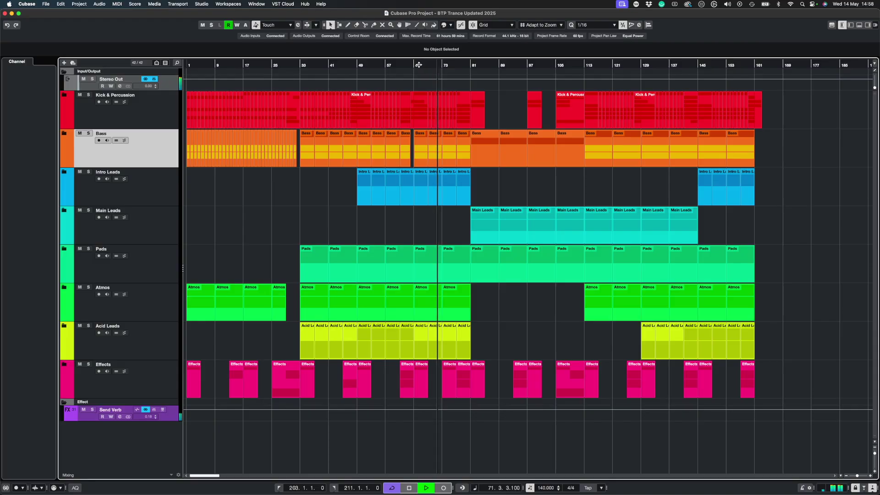
key("space")
Play back short passages starting at bar 81, where the Main Leads begin, and just before bar 113
left_click(471, 64)
key("space")
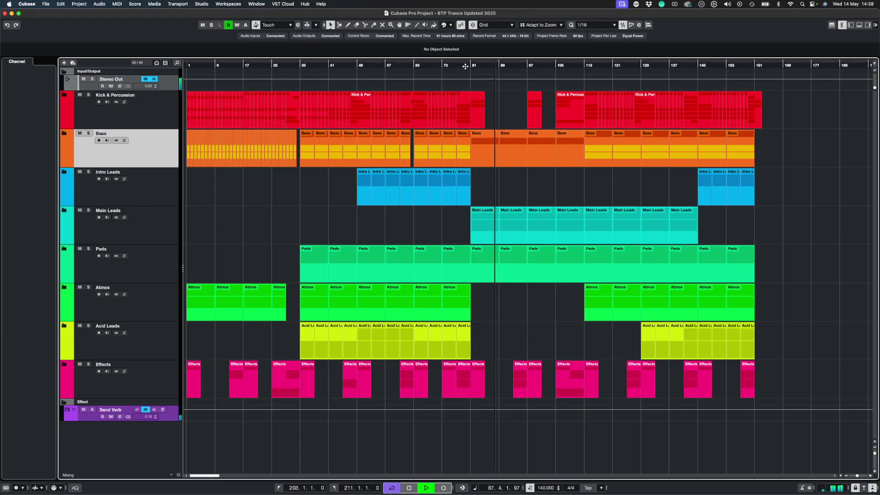
key("space")
left_click(581, 65)
key("space")
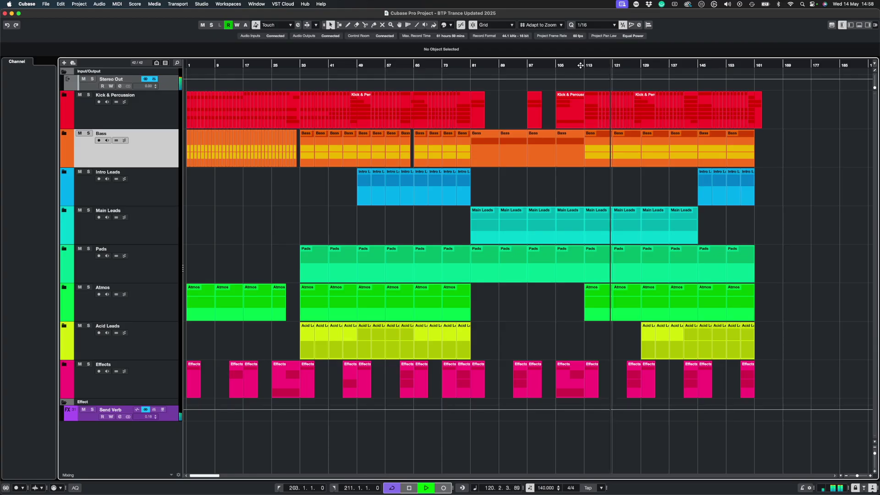
key("space")
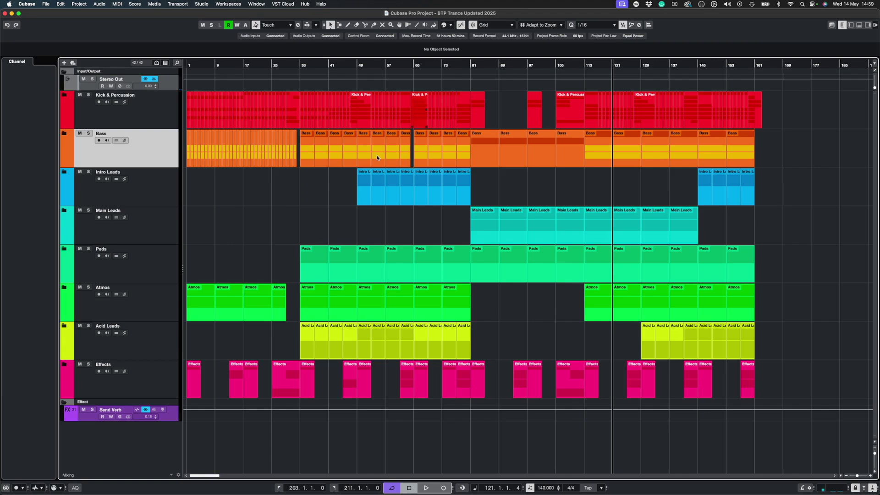
Return the playhead to bar 33 and select the folder tracks in turn, from Kick & Percussion down to Atmos
left_click(300, 67)
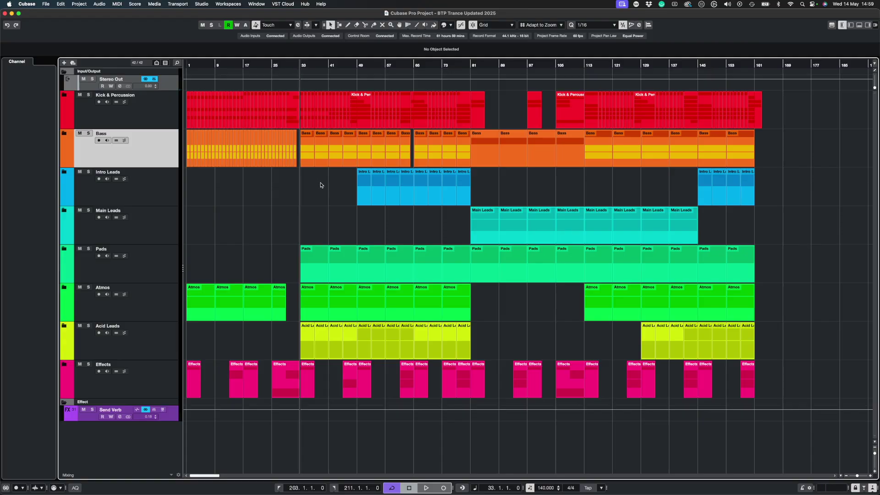
left_click(169, 116)
left_click(172, 161)
left_click(175, 204)
left_click(176, 263)
left_click(174, 304)
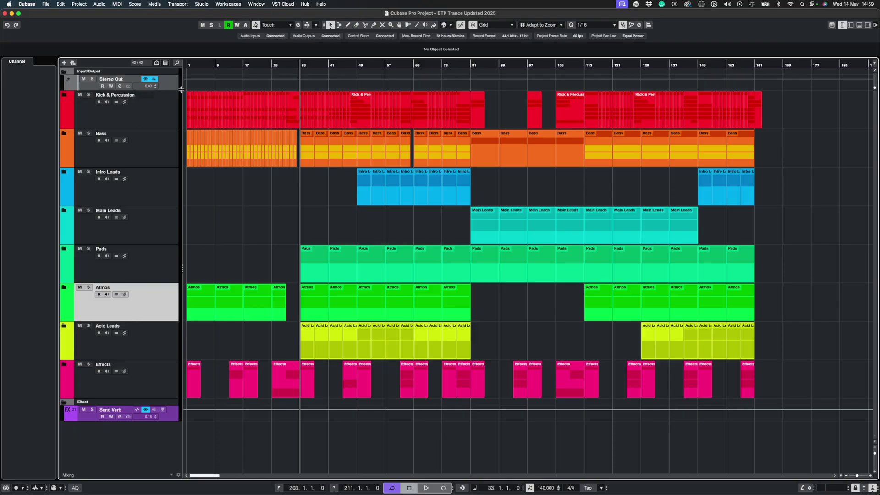
Examine the tracks inside the Kick & Percussion and Bass folders, including the Sub Bass 4 channel, collapsing each folder again
left_click(64, 95)
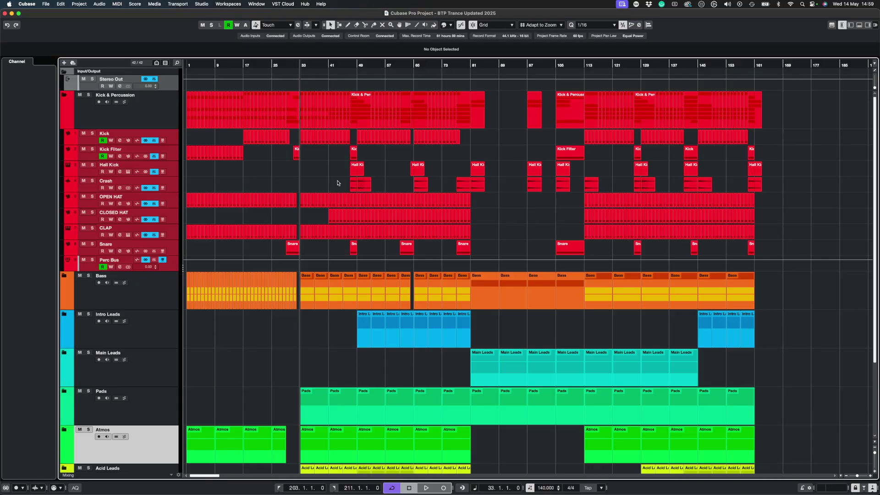
left_click(65, 96)
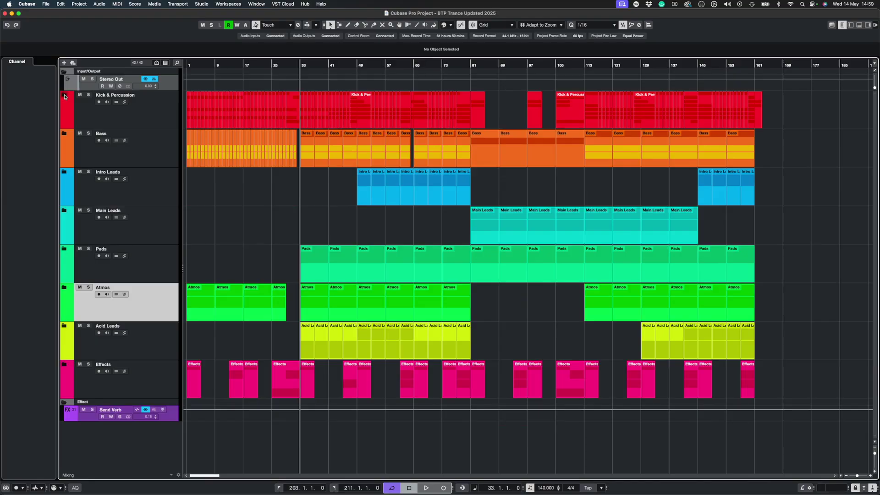
left_click(65, 134)
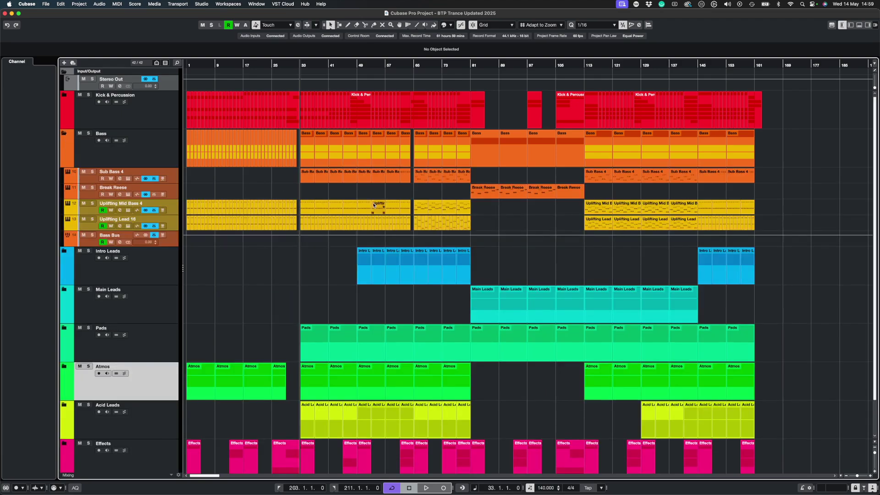
left_click(174, 176)
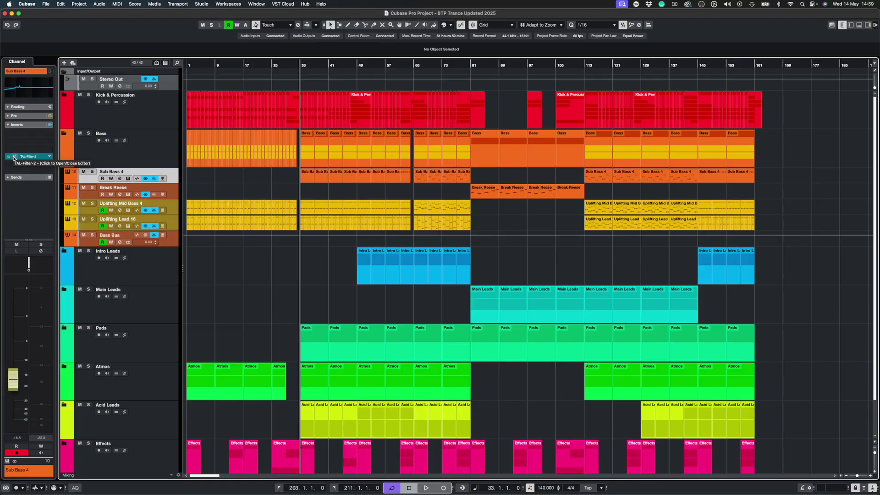
left_click(67, 134)
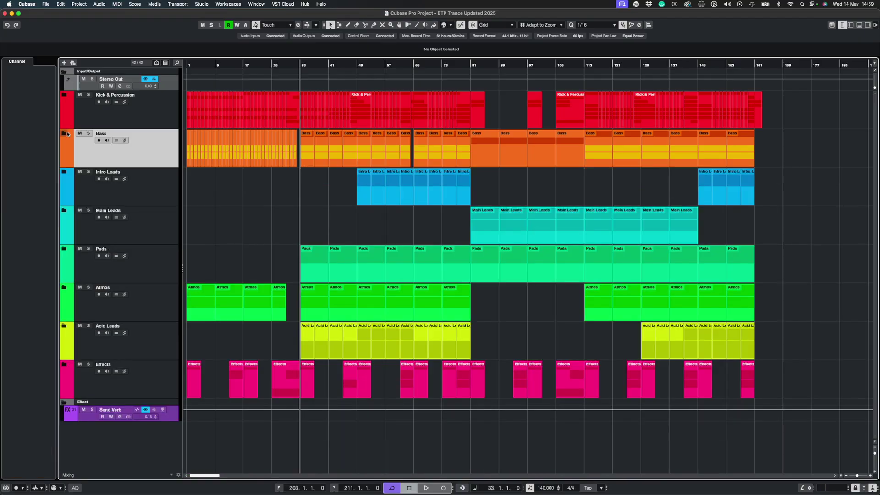
Review the channels and group buses across the MixConsole and close it
key("F3")
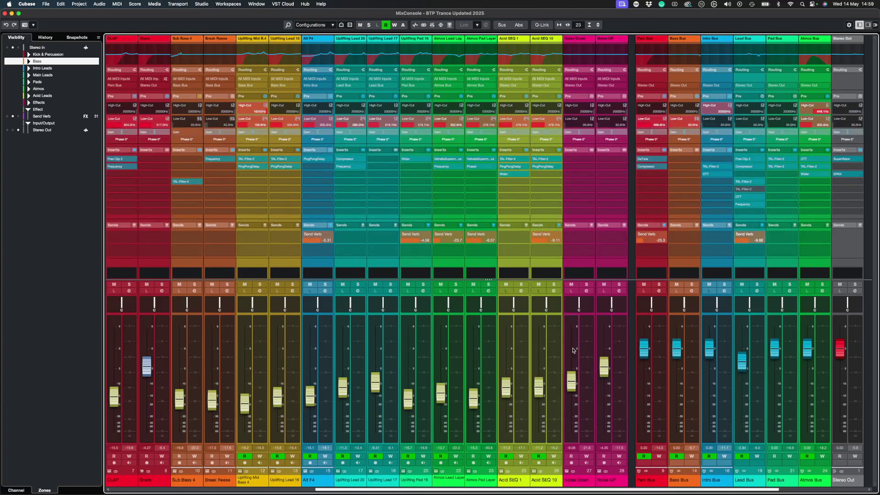
left_click_drag(455, 490, 542, 489)
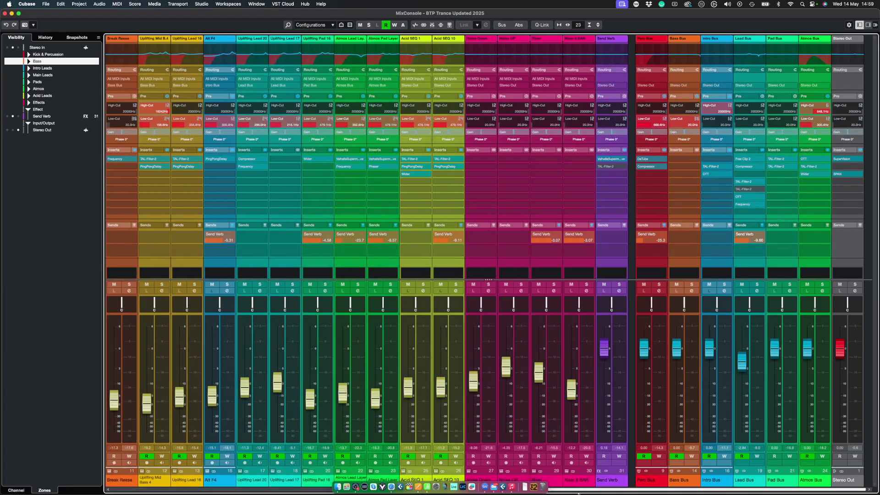
left_click_drag(582, 489, 308, 489)
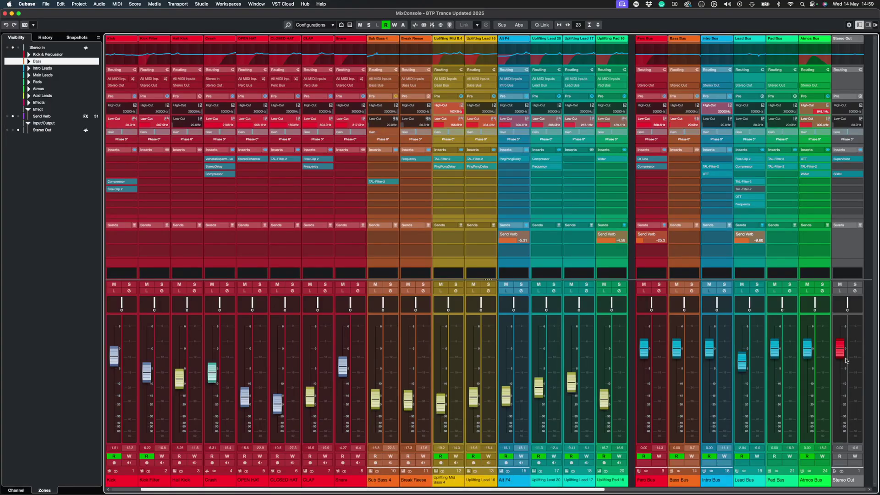
left_click(4, 13)
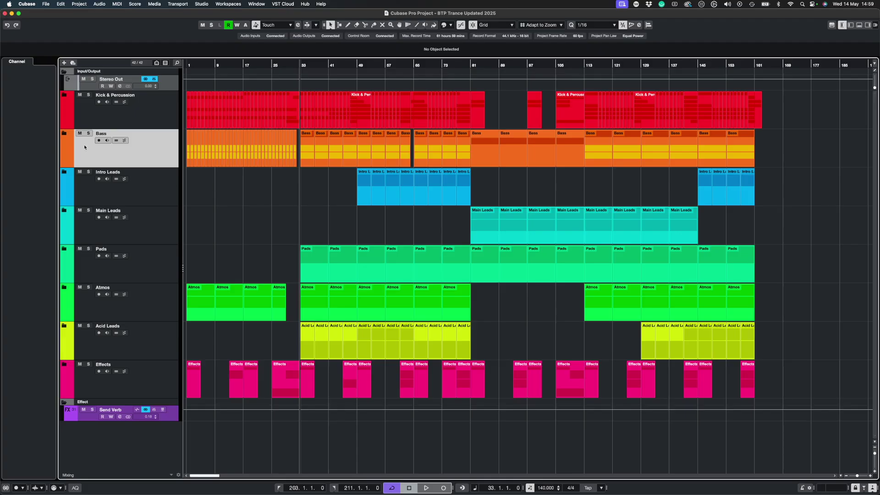
Expand the Bass folder, inspect the Bass Bus channel and collapse the folder
left_click(62, 134)
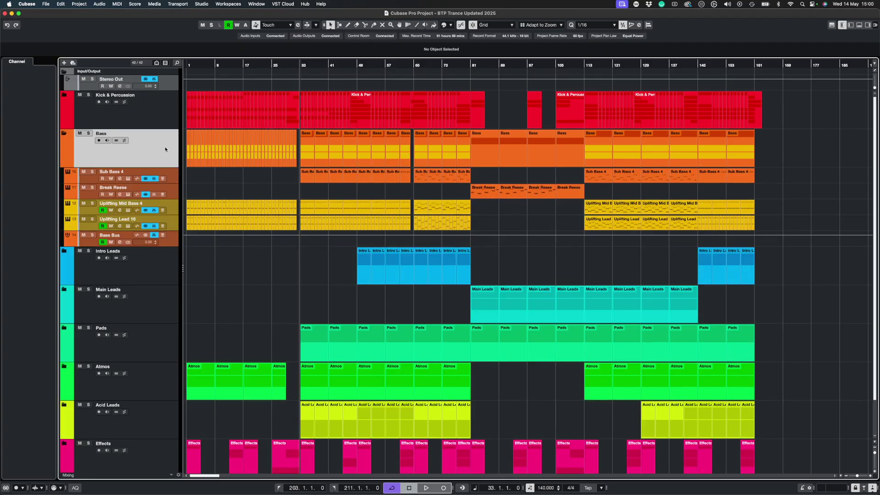
left_click(172, 242)
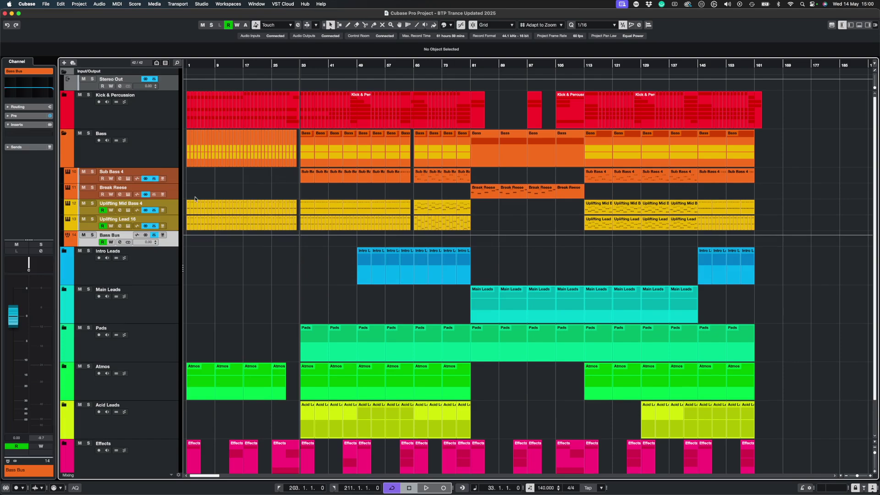
left_click(64, 134)
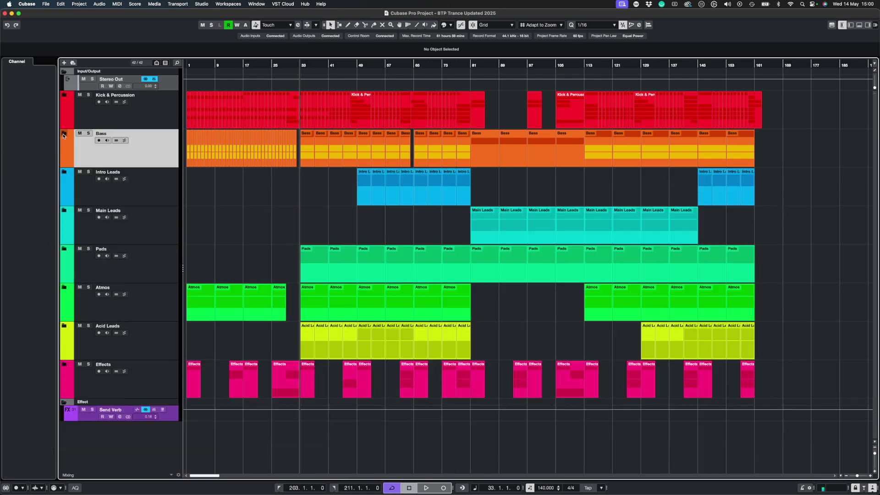
Reopen the MixConsole and inspect the Crash channel's settings with its inserts and equalizer
key("F3")
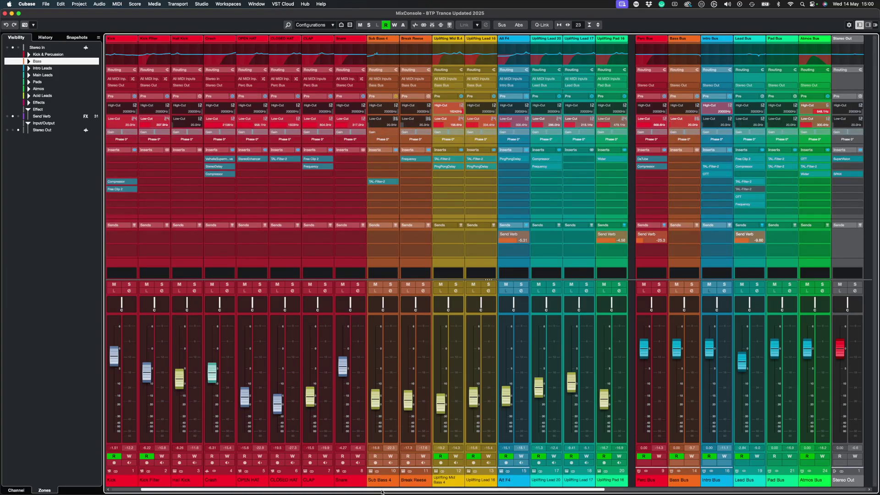
left_click_drag(382, 491, 352, 490)
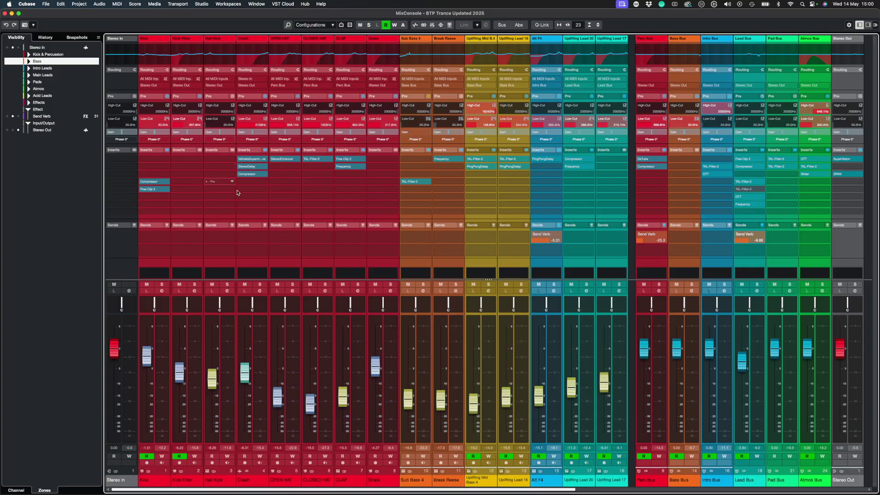
left_click(260, 293)
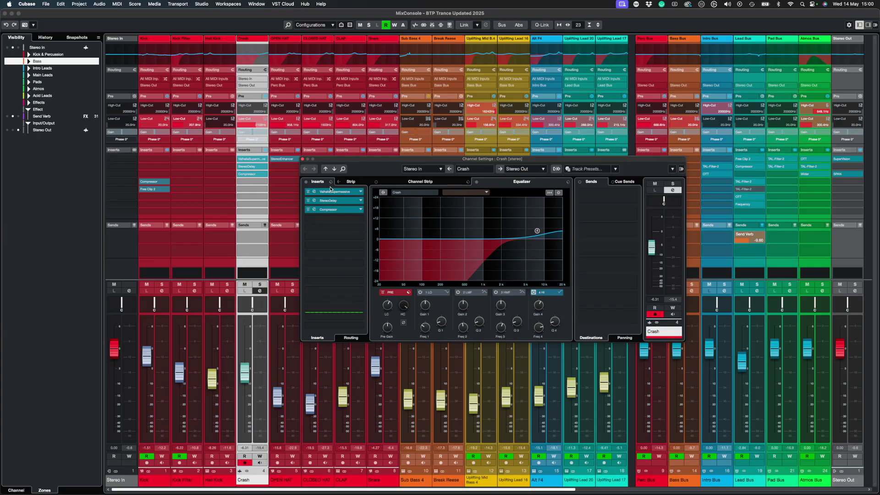
left_click(303, 159)
Look through the full range of mixer channels up to the effects tracks and return to the project window
left_click_drag(395, 492, 674, 485)
left_click_drag(736, 484, 366, 485)
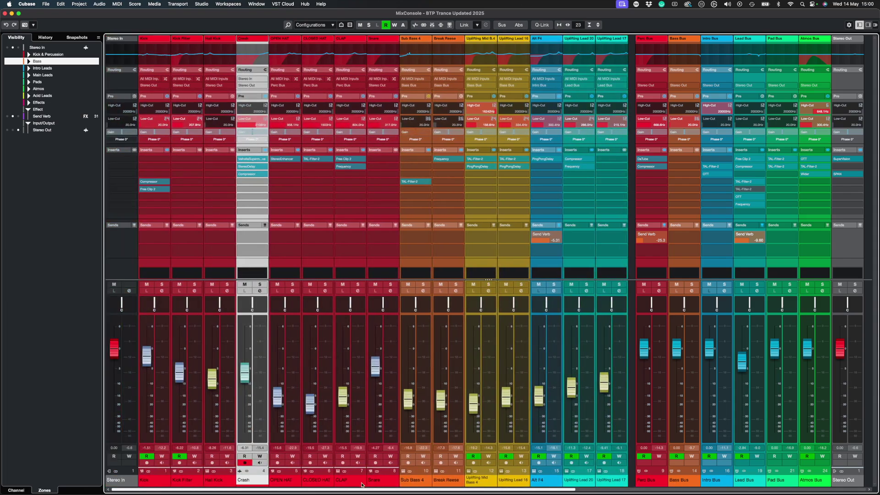
left_click_drag(485, 489, 717, 489)
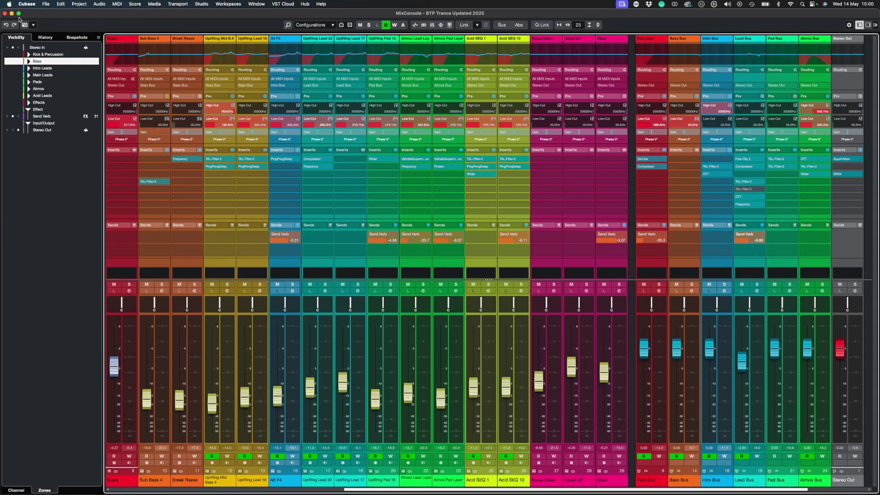
left_click(5, 13)
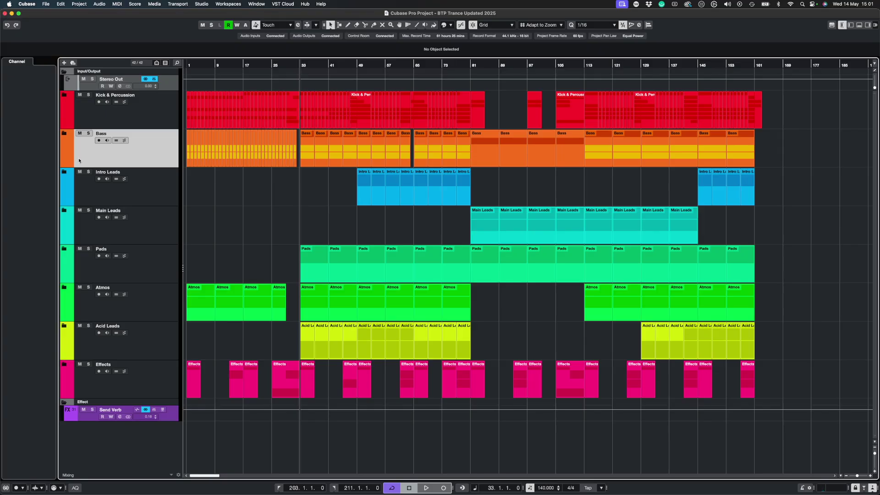
Expand the Bass folder and examine the Uplifting Sub Bass 4 patch in the Sub Bass 4 track's instrument
left_click(64, 134)
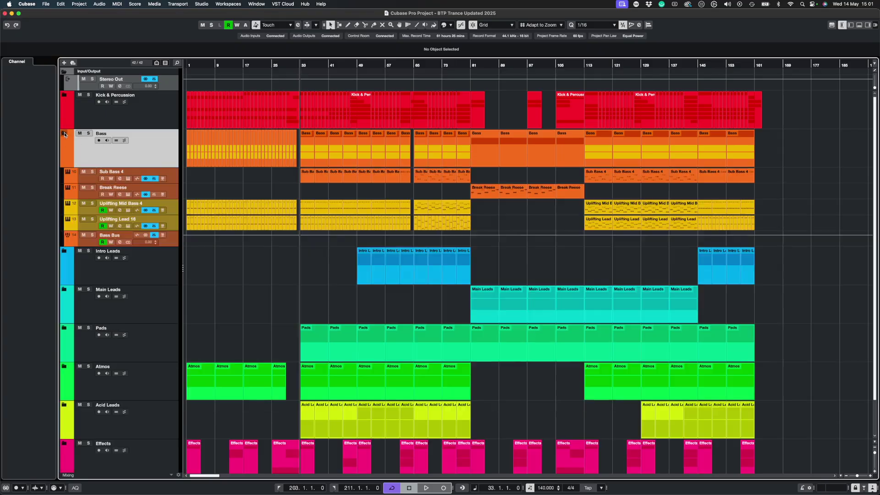
left_click(171, 181)
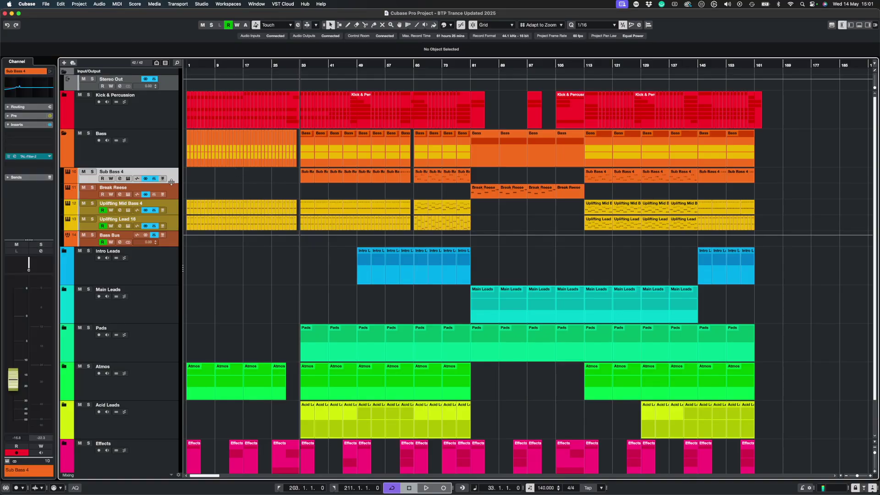
left_click(129, 179)
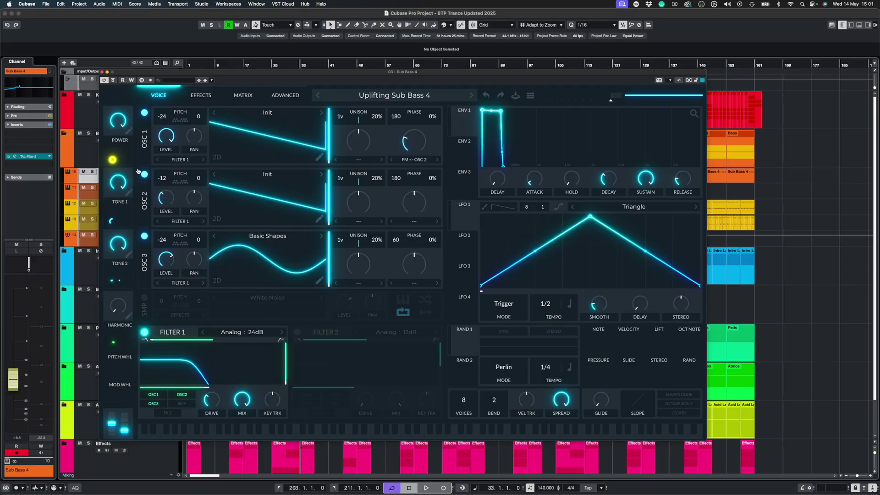
left_click(102, 72)
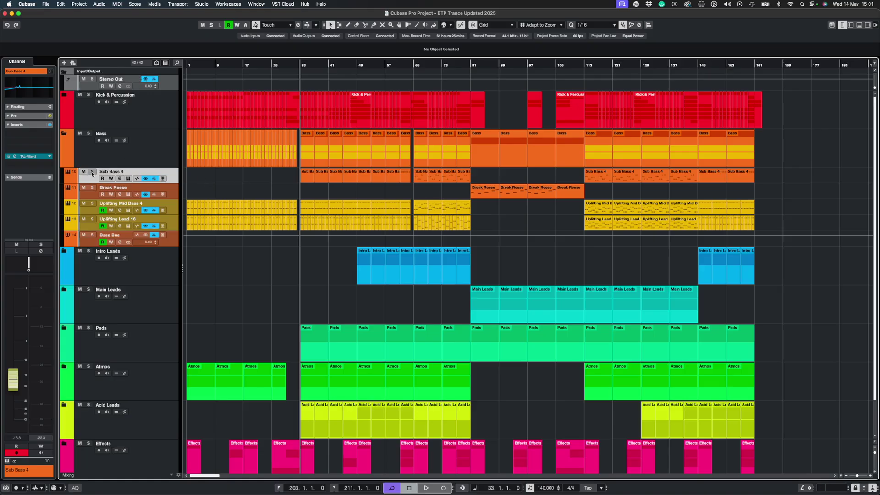
Solo the Sub Bass 4 track, audition it from bar 33 and view its Uplifting Sub Bass 4 patch during playback
left_click(92, 172)
key("space")
left_click(300, 65)
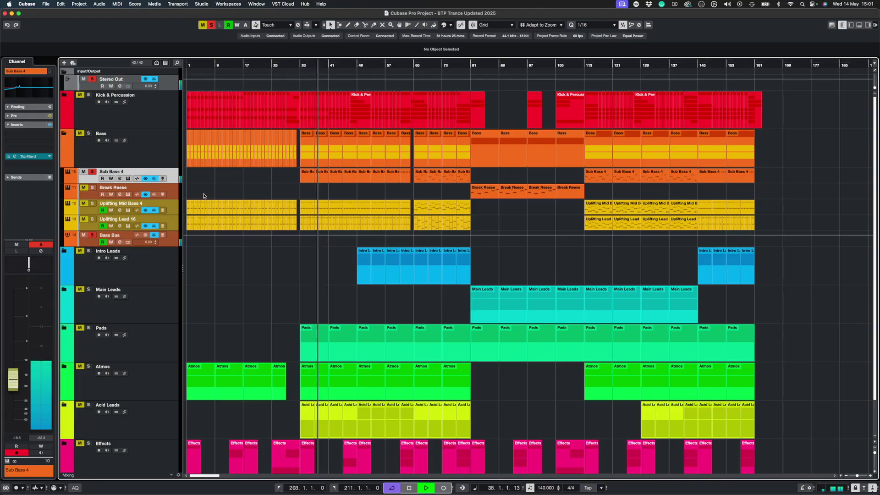
left_click(128, 179)
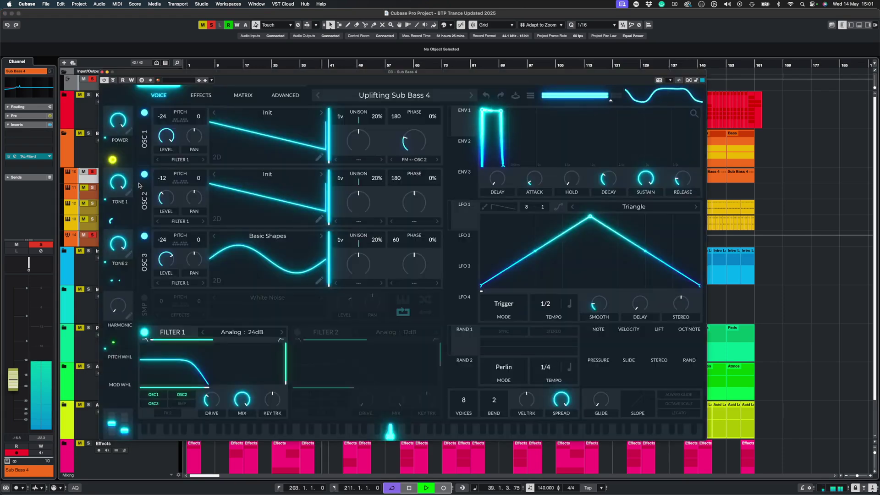
key("space")
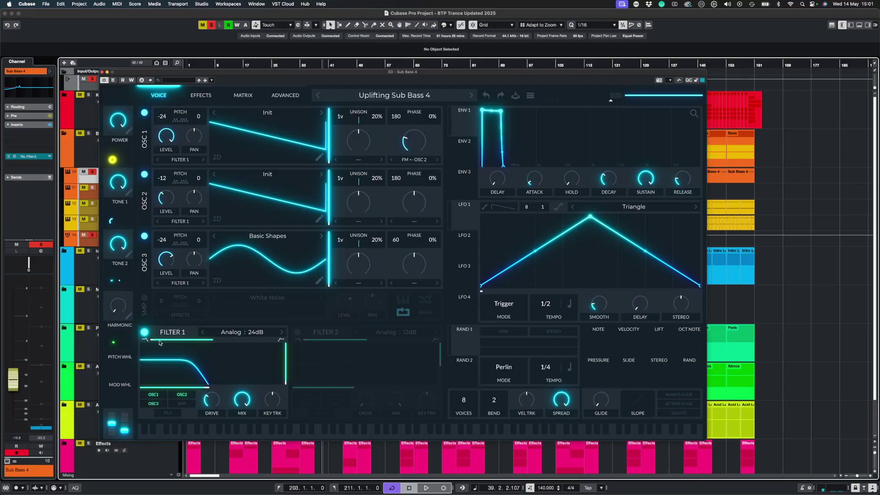
left_click(102, 72)
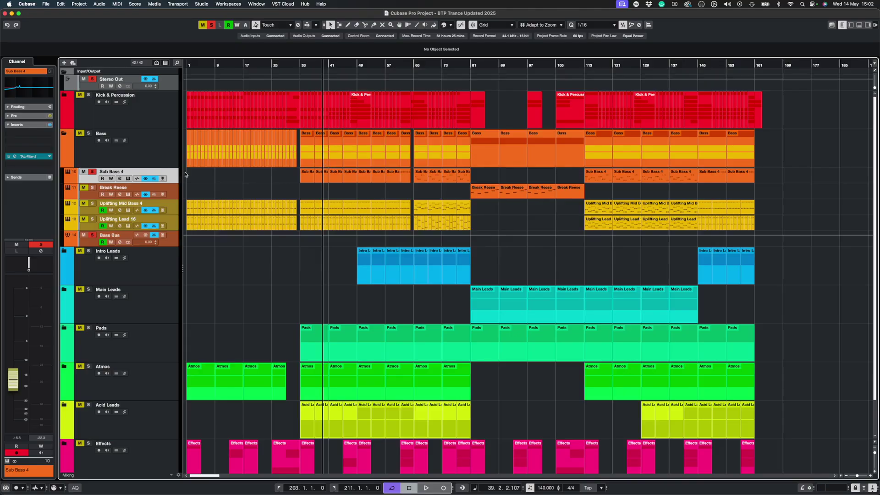
Inspect the Sub Bass 4 channel settings, including the TAL-Filter-2 sidechain curve and the equalizer, with the playhead returned to bar 33
left_click(120, 179)
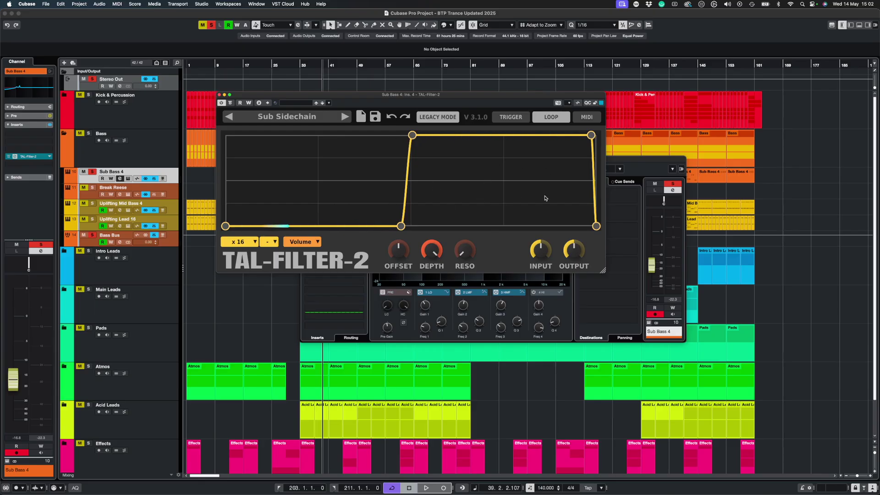
left_click(219, 95)
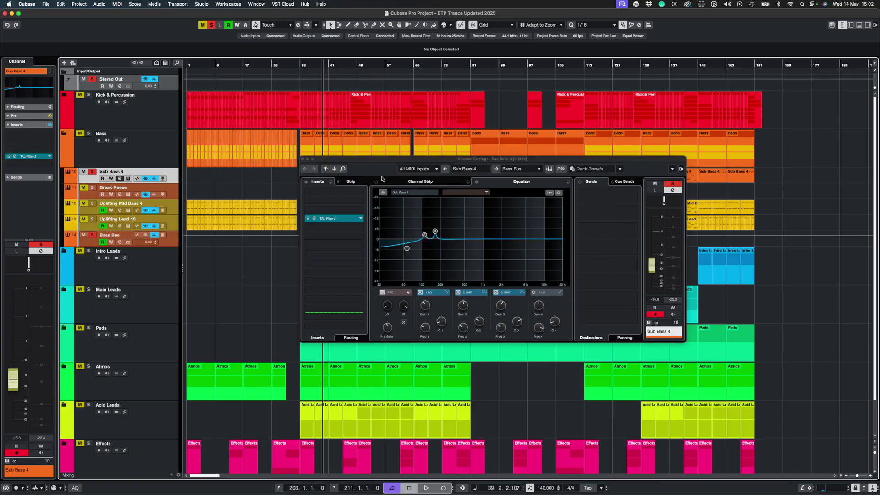
left_click(302, 159)
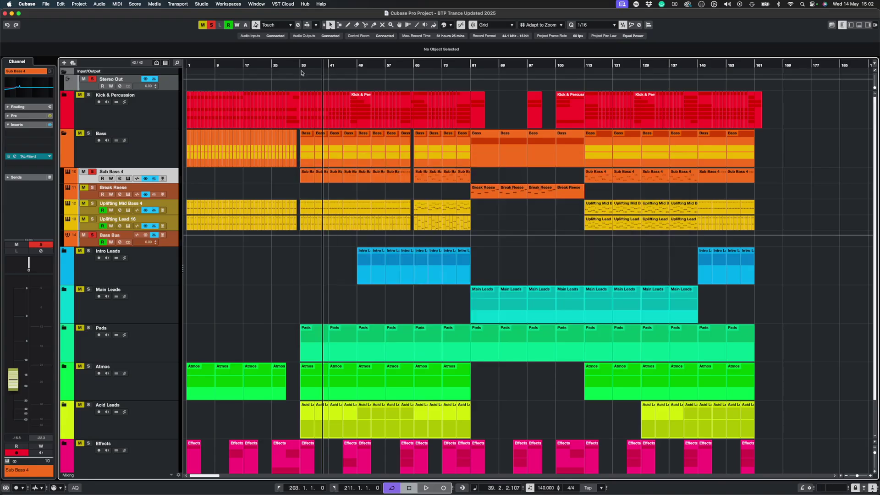
left_click(301, 66)
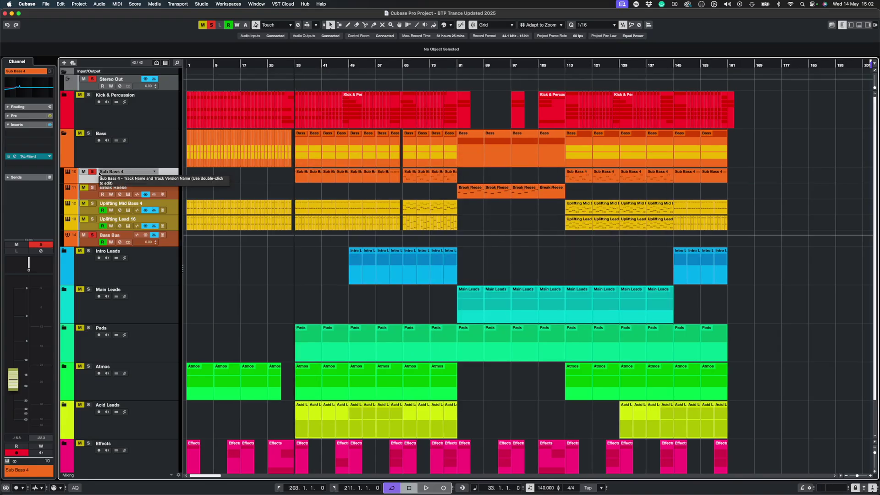
left_click(120, 178)
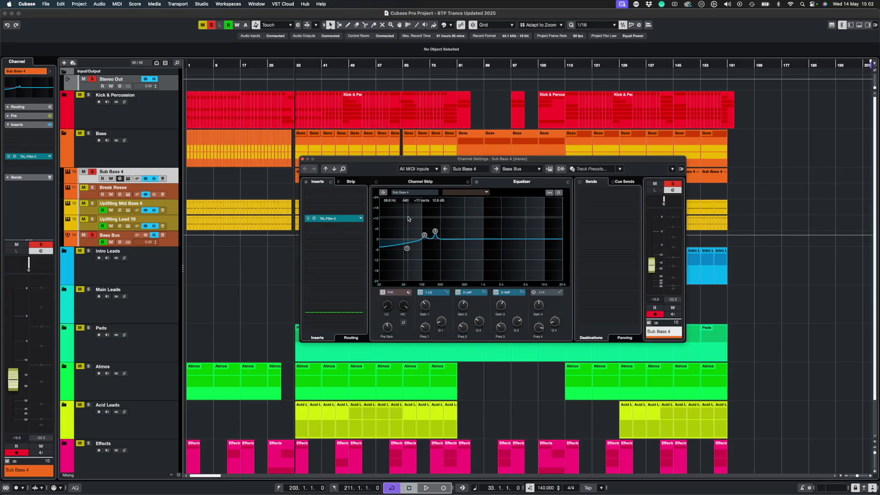
left_click(303, 159)
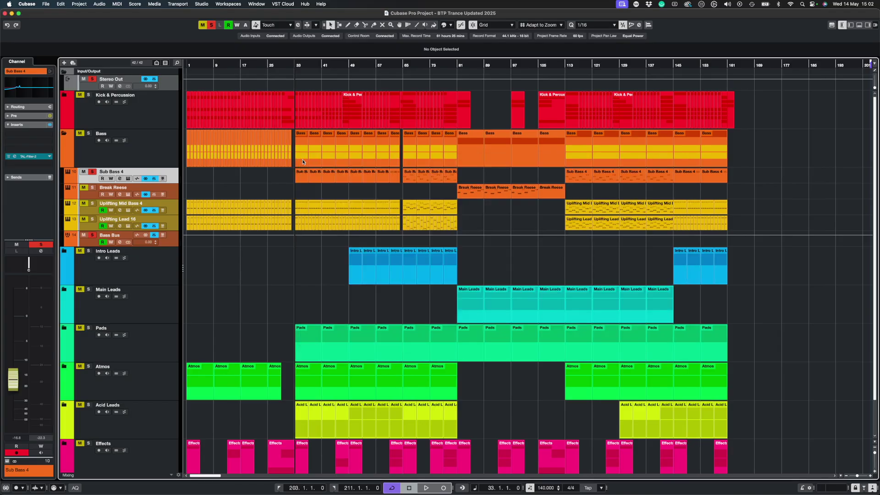
Select the Bass Bus, examine its channel equalizer from the MixConsole and return to the project window
left_click(174, 236)
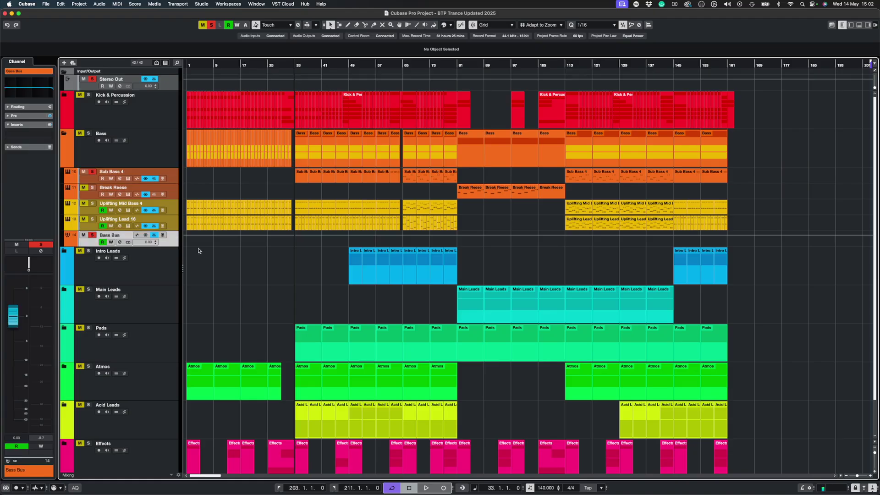
key("F3")
key("F3")
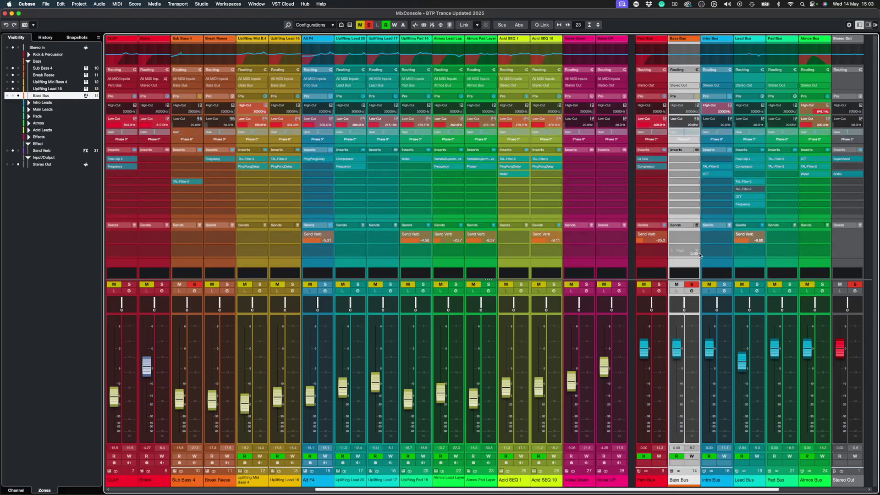
left_click(692, 290)
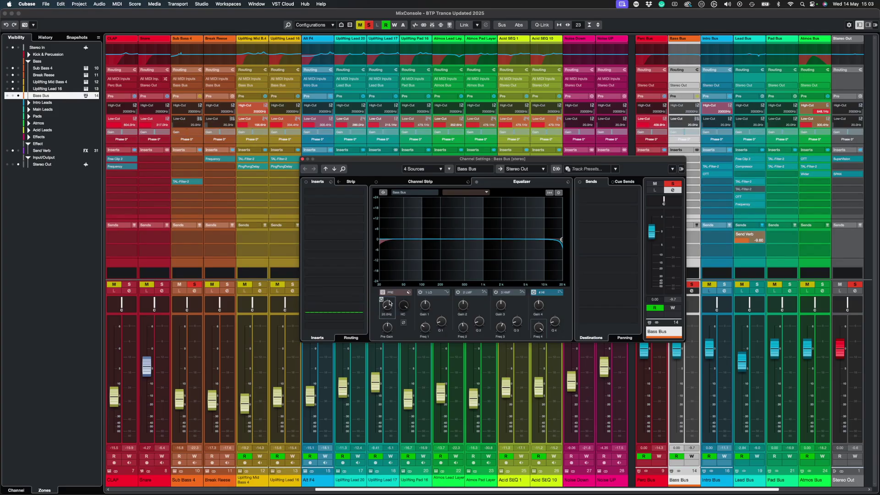
left_click(302, 159)
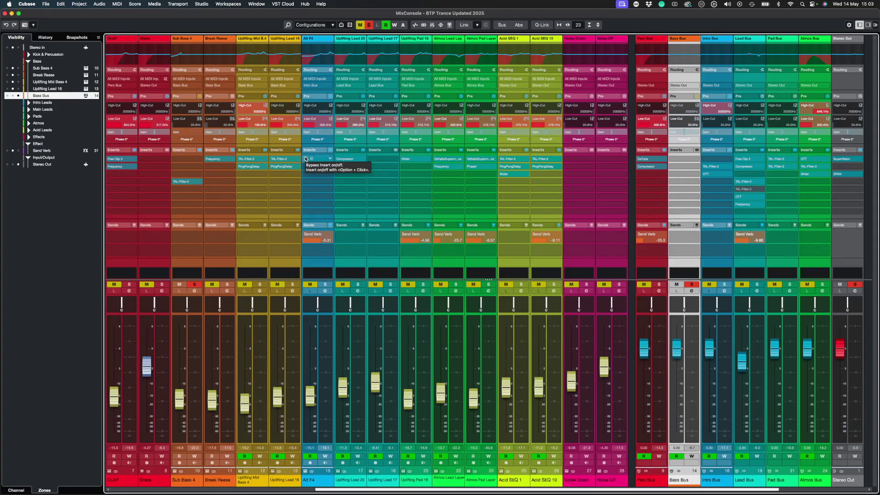
key("F3")
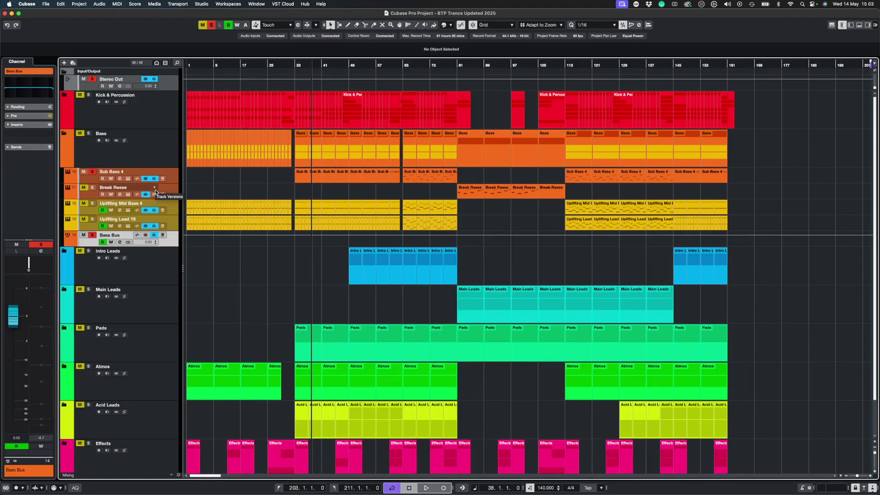
Select Sub Bass 4 and review its equalizer curve in the channel settings
left_click(170, 181)
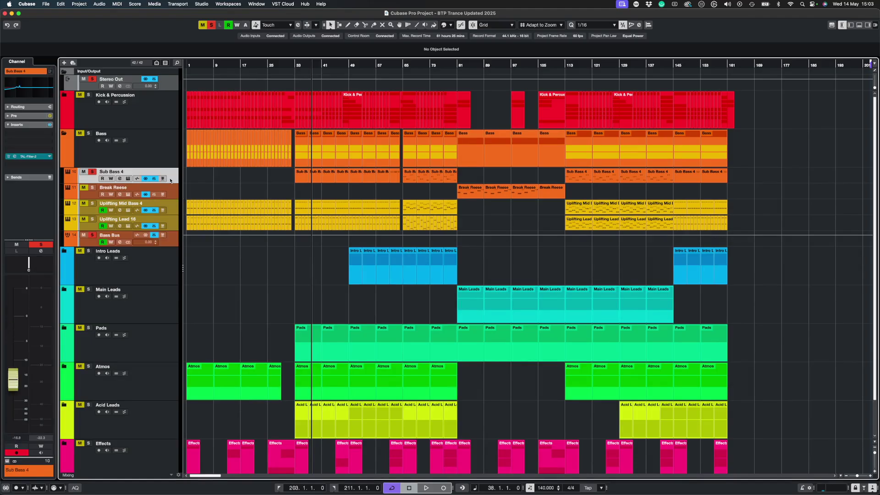
left_click(120, 178)
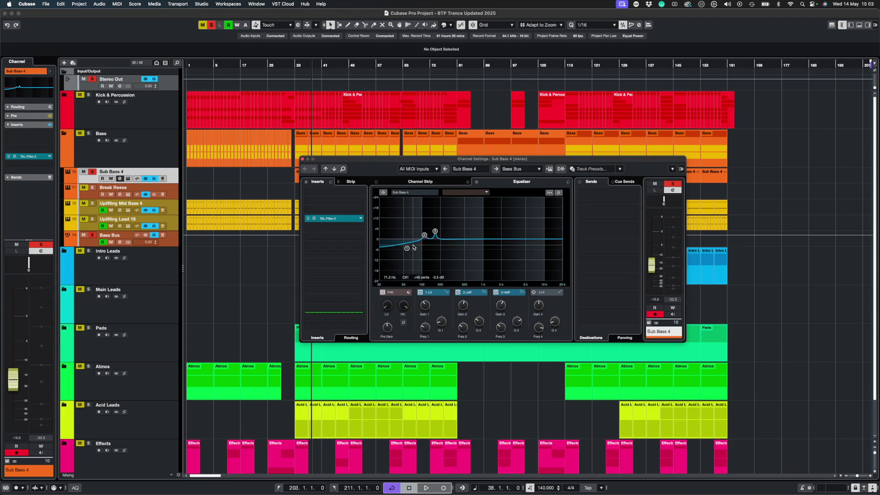
left_click(301, 159)
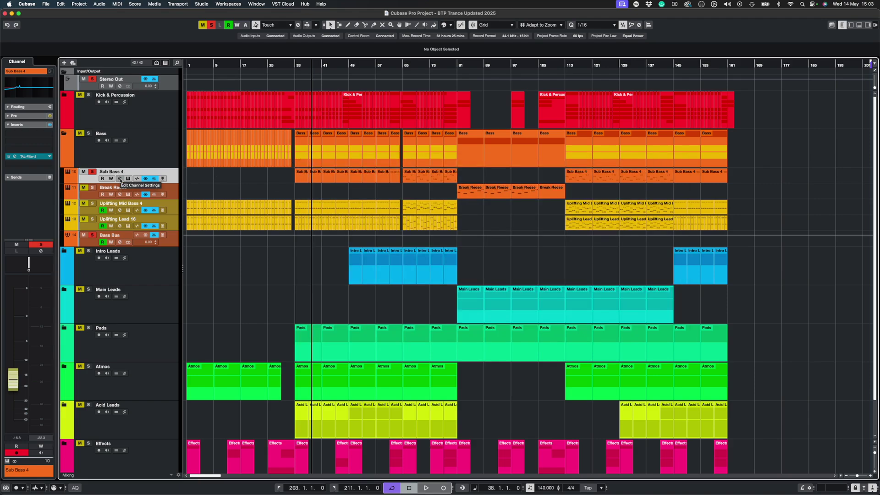
Open the Bass Bus channel settings, examine its low-cut filter at bar 25 and move the window clear of the track list
left_click(178, 241)
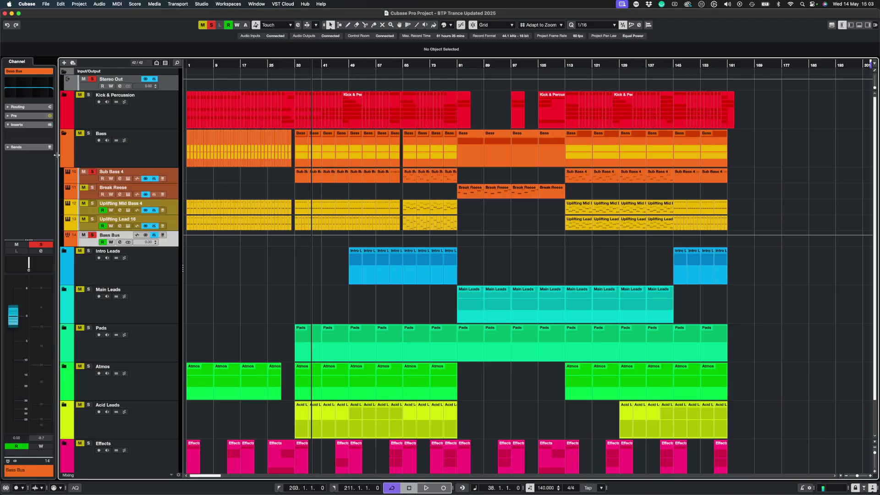
left_click(121, 242)
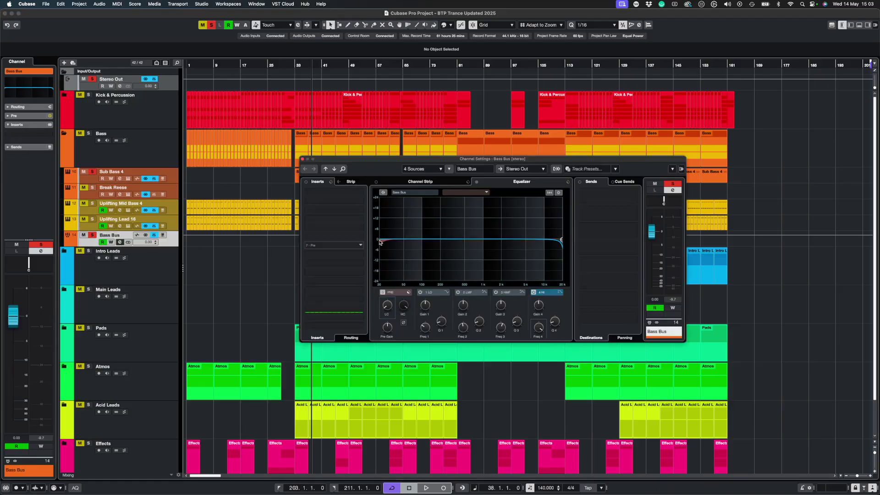
left_click(268, 65)
left_click_drag(380, 240, 447, 253)
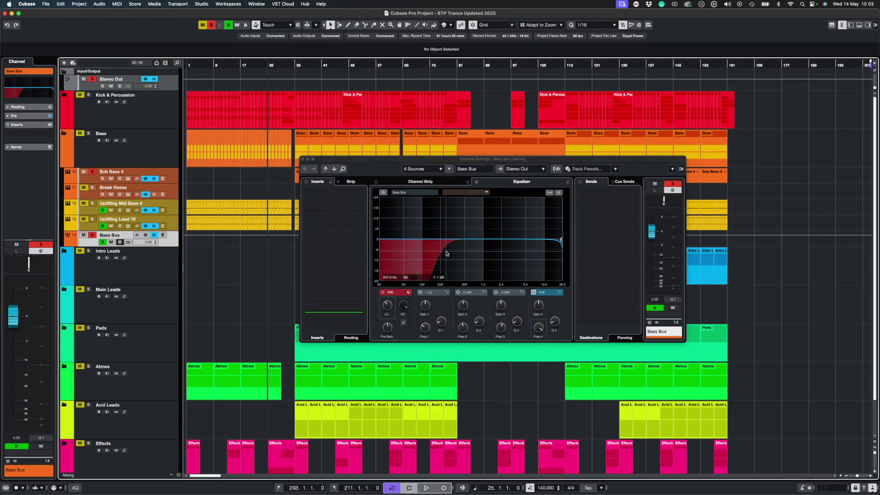
left_click_drag(400, 164, 670, 172)
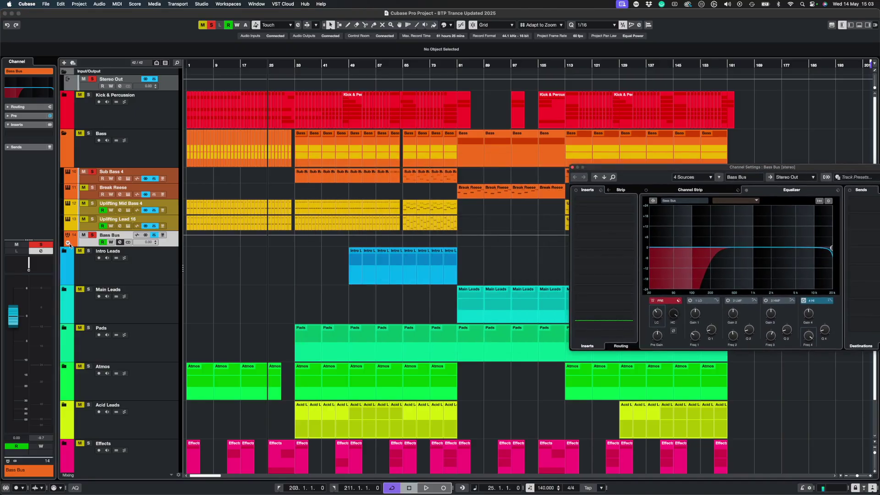
Show the Bass Bus automation lanes and compare the filter state at bars 105 and 115 in the channel settings
left_click(68, 244)
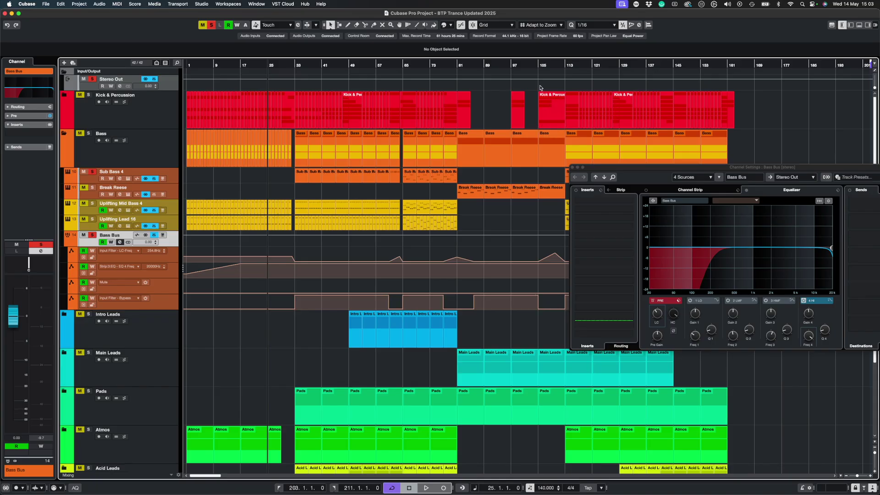
left_click(539, 66)
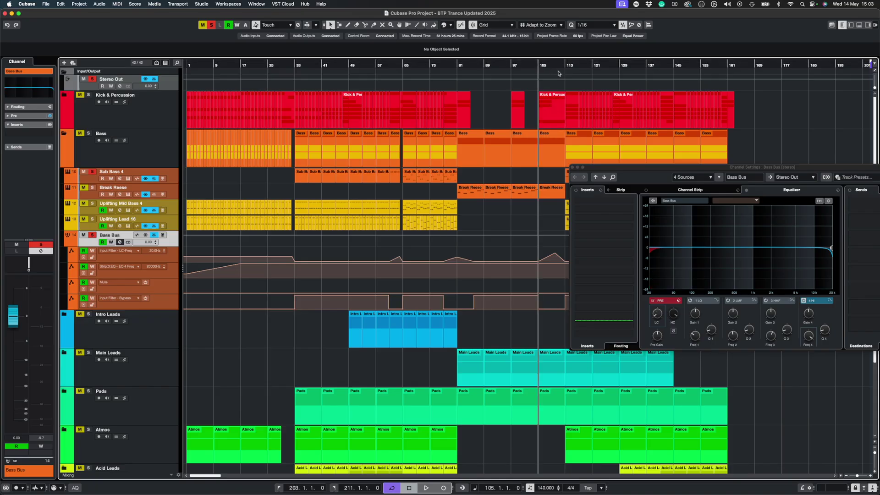
left_click(572, 66)
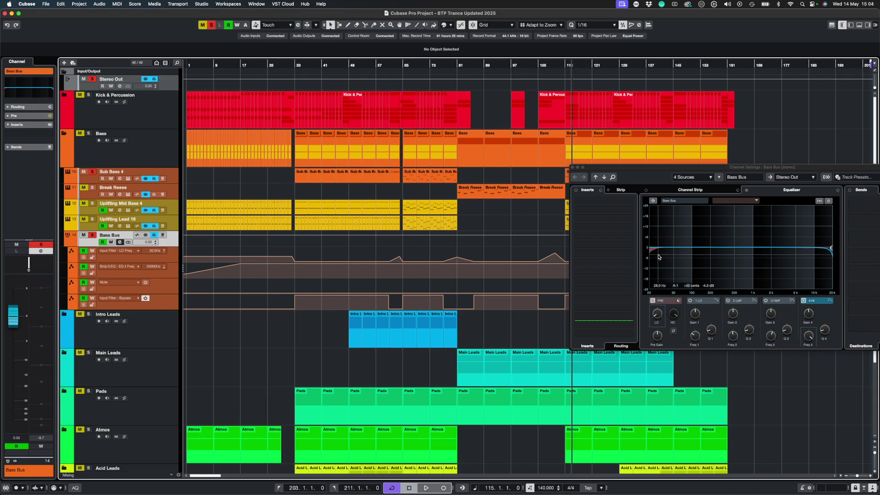
left_click(573, 168)
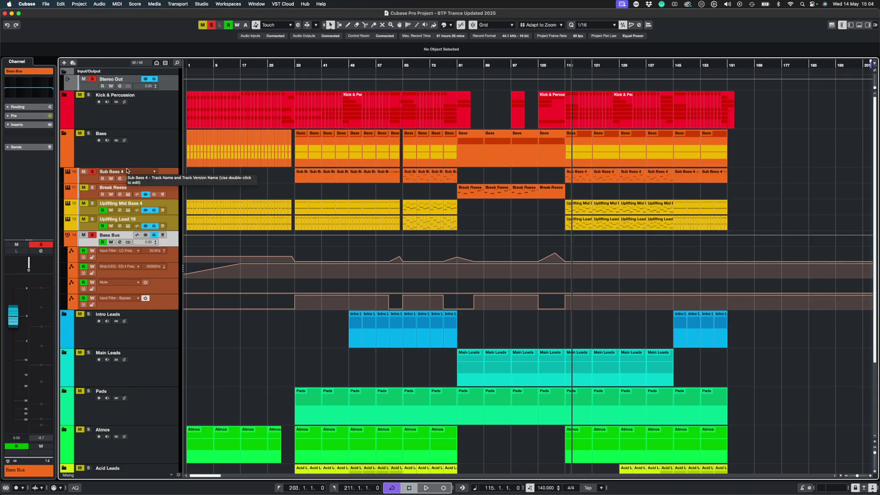
Hide the Bass Bus automation lanes and switch the solo from Sub Bass 4 to Uplifting Mid Bass 4
left_click(92, 172)
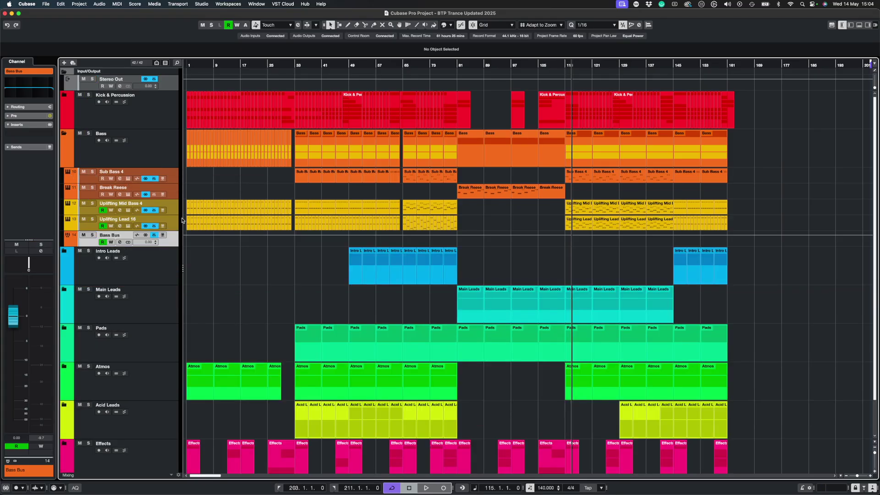
left_click(174, 209)
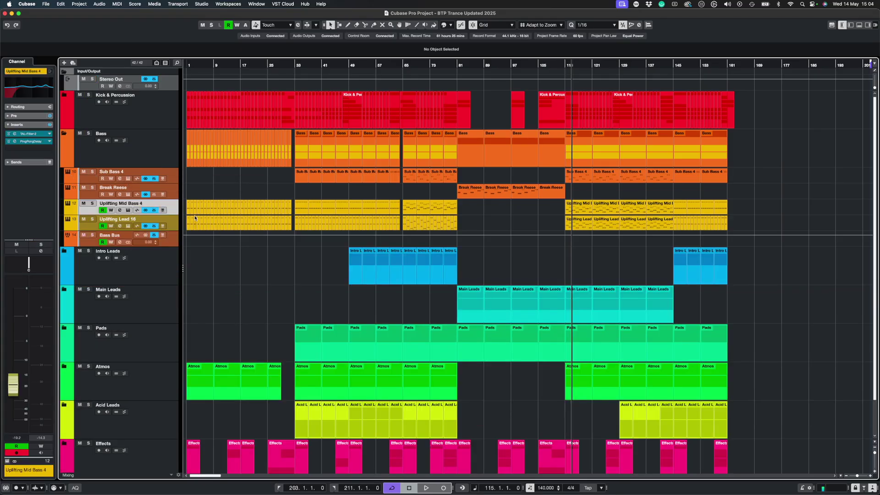
left_click(92, 203)
Select the Uplifting Mid Bass 4 events from bar 33 to bar 49 and set the loop locators around them
left_click_drag(307, 193, 394, 209)
left_click_drag(307, 192, 342, 207)
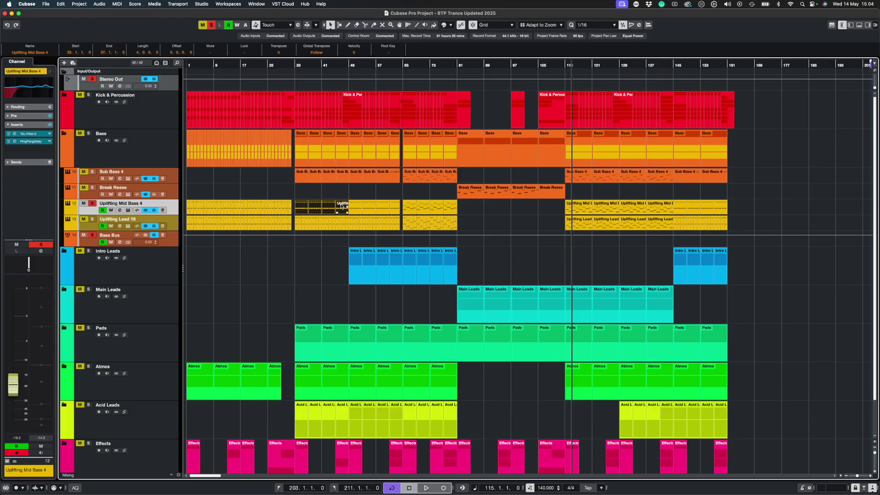
key("p")
View the oscillators and filters of the Uplifting Mid Bass 4 patch and audition the soloed track from bar 33
left_click(120, 210)
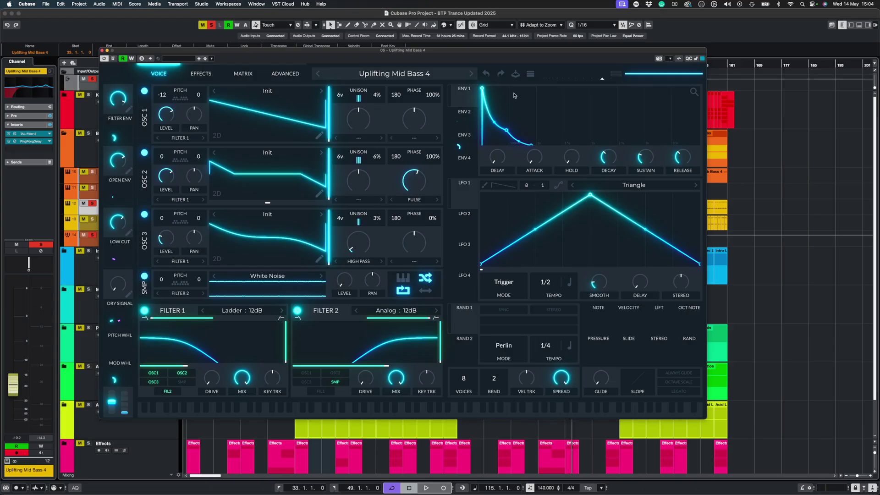
left_click(102, 50)
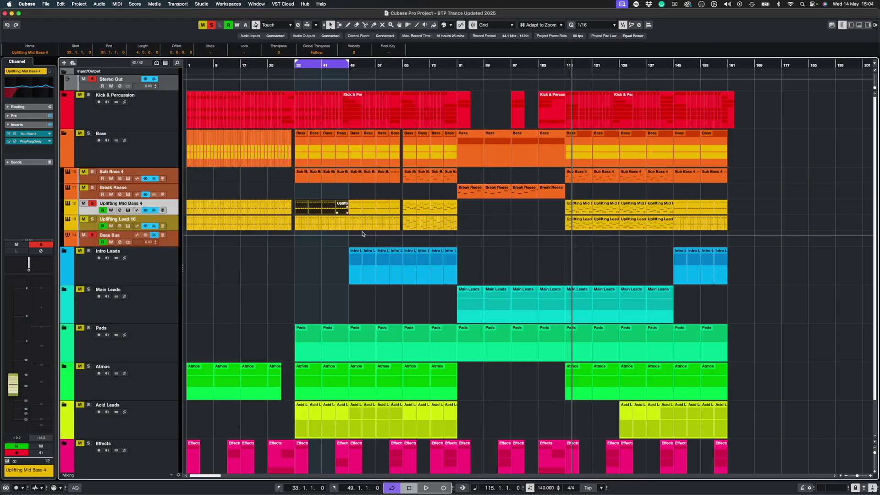
left_click(299, 195)
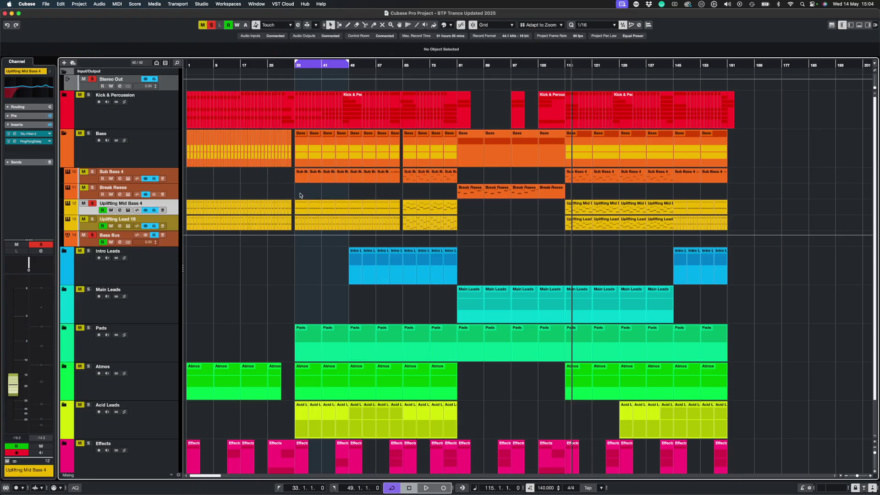
key("space")
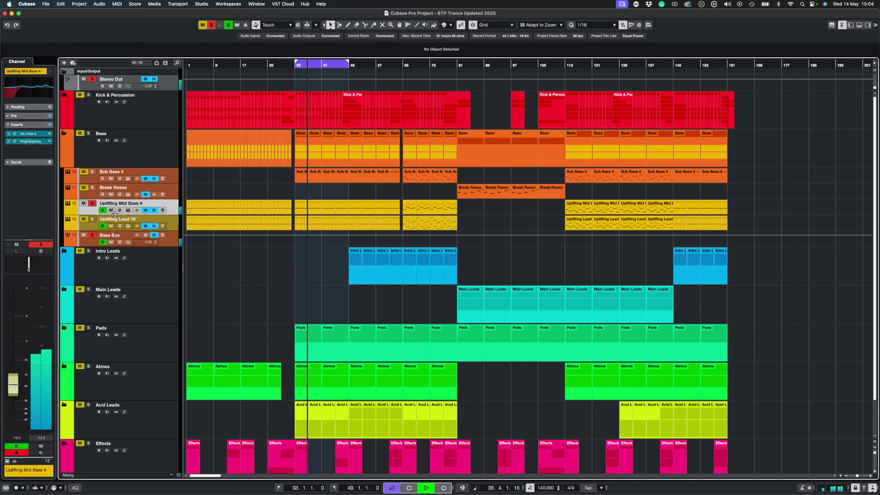
key("space")
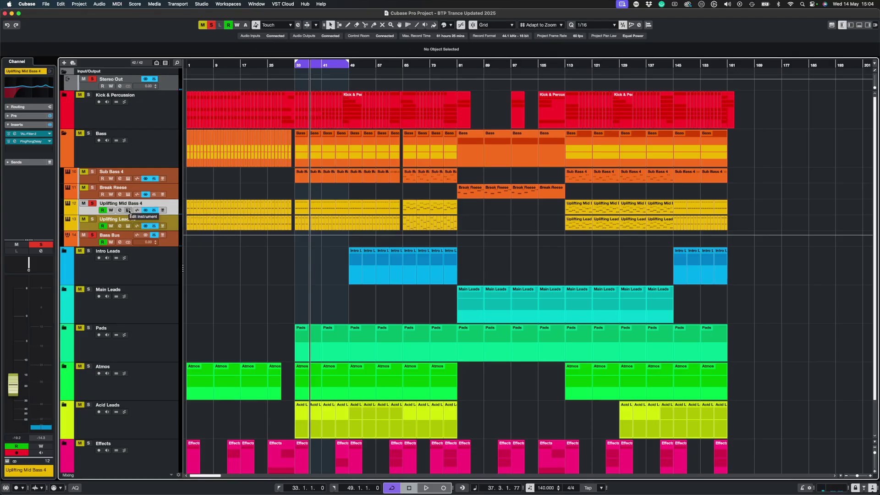
Review the effects of the Uplifting Mid Bass 4 patch, switching its reverb off and back on
left_click(128, 211)
left_click(201, 73)
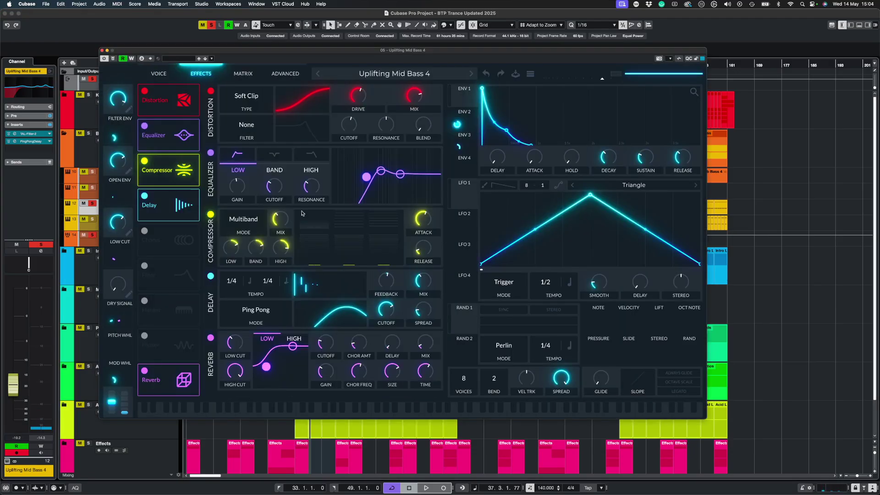
left_click(145, 372)
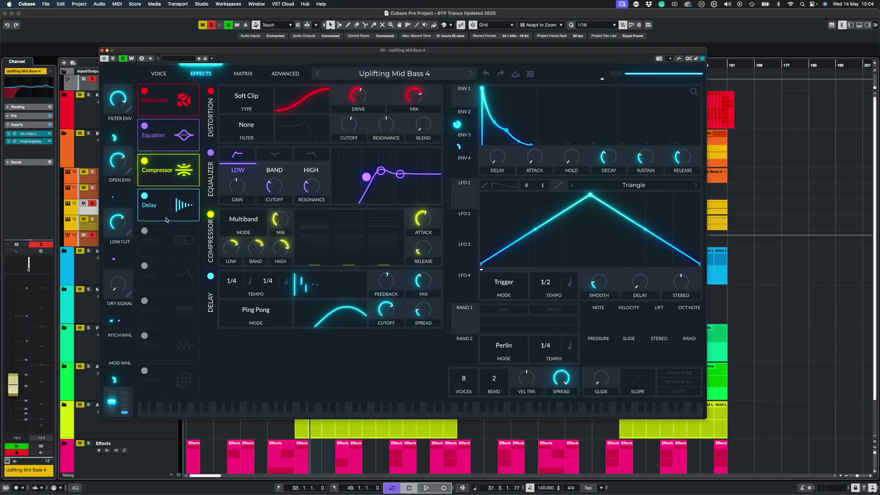
left_click(145, 371)
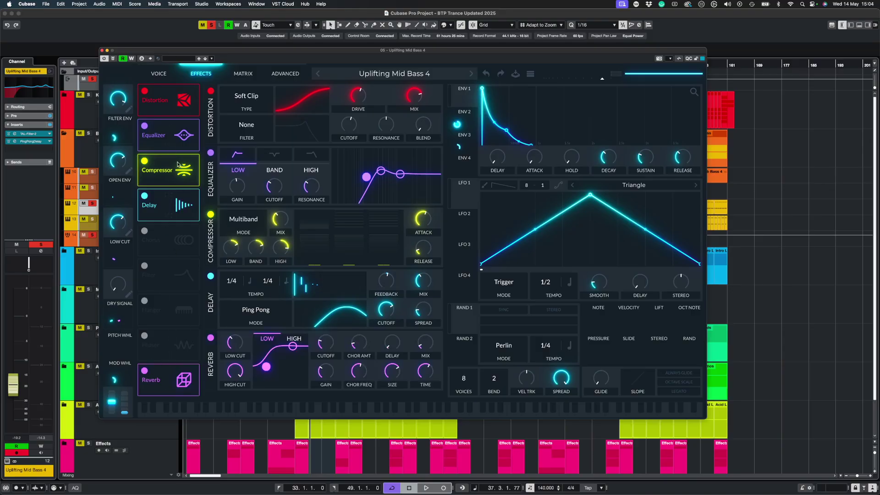
left_click(101, 51)
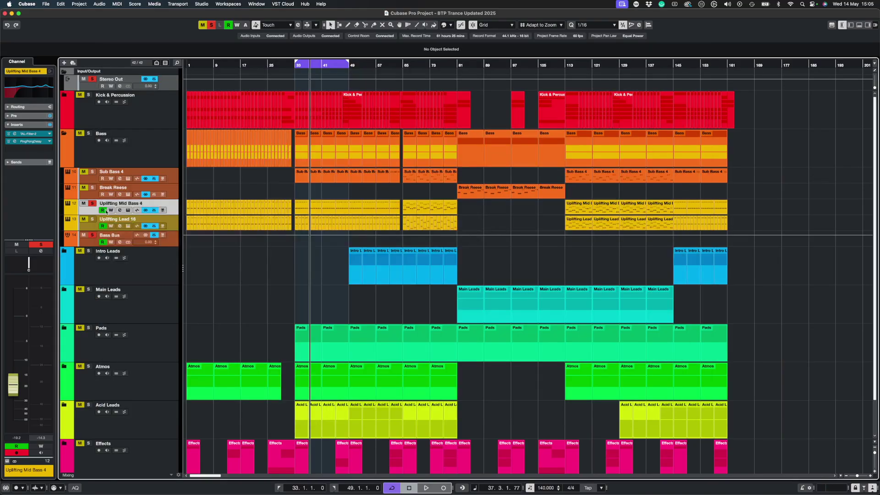
Audition the TAL-Filter-2 Soft Sidechain insert on Uplifting Mid Bass 4 while sweeping its depth up and back down
left_click(121, 210)
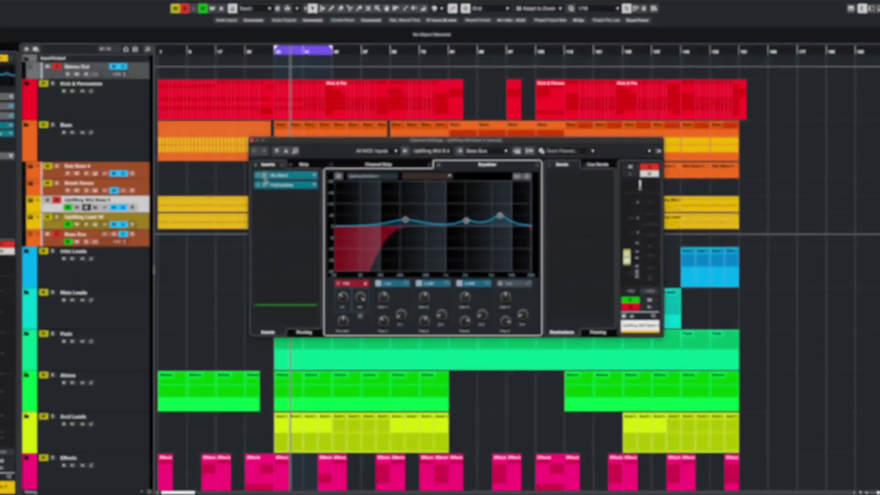
left_click(82, 133)
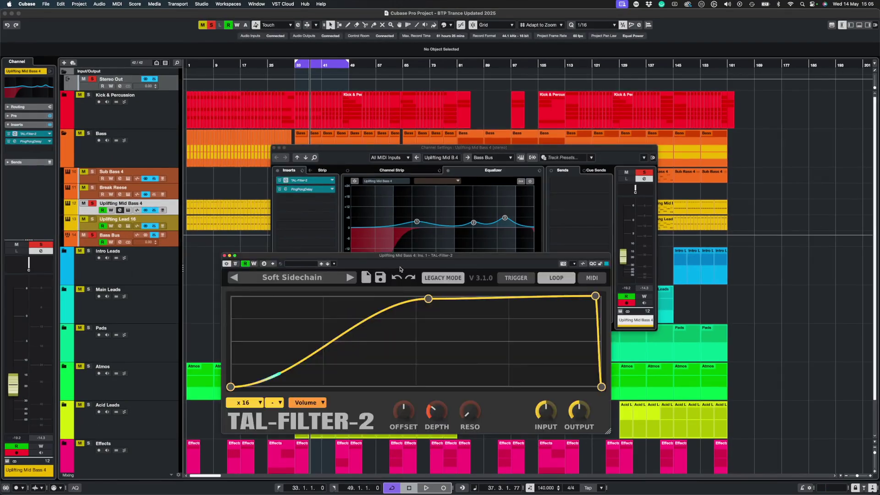
left_click_drag(397, 256, 389, 110)
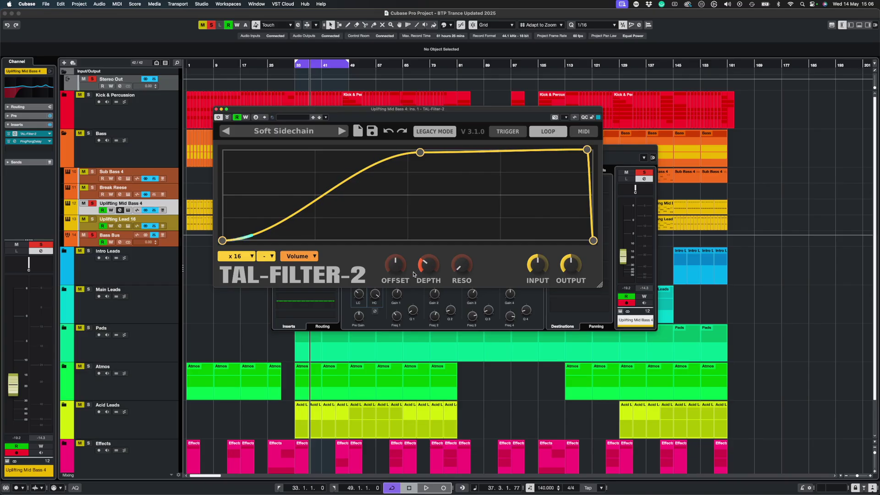
key("space")
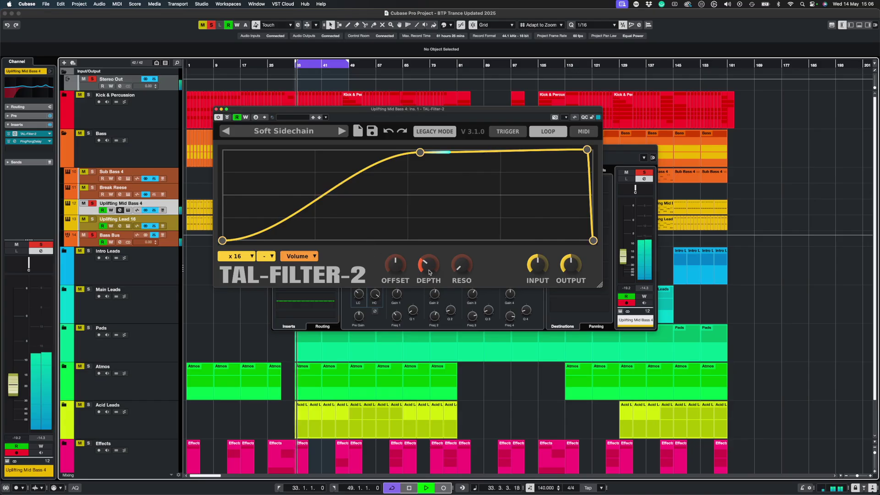
left_click_drag(430, 268, 430, 225)
left_click_drag(437, 280, 433, 345)
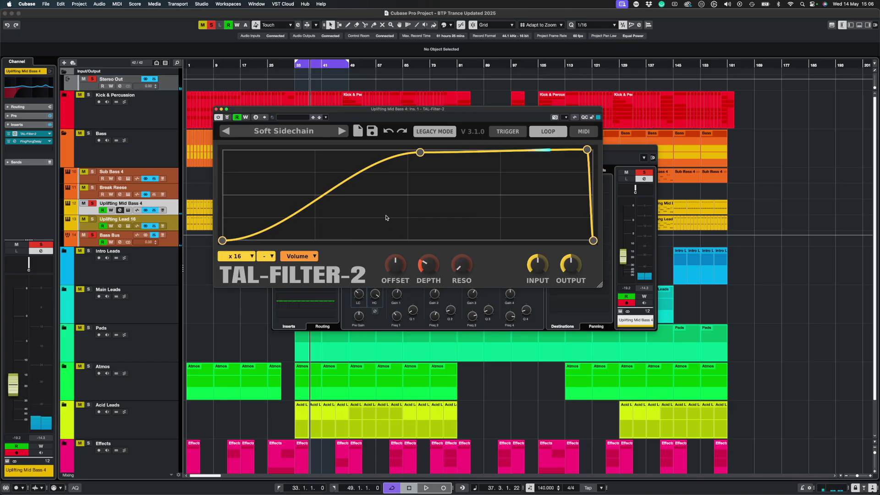
left_click(215, 110)
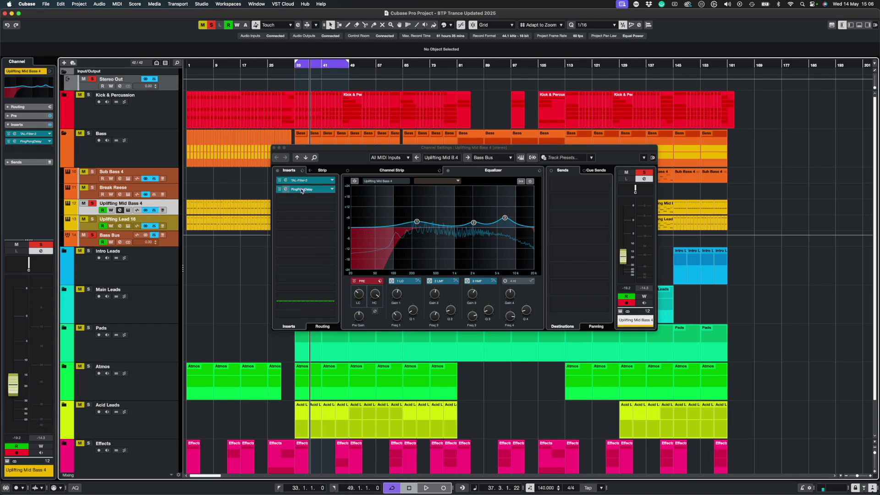
Review the PingPongDelay insert on Uplifting Mid Bass 4, comparing the sound with it bypassed and active, and close its channel settings
left_click(286, 190)
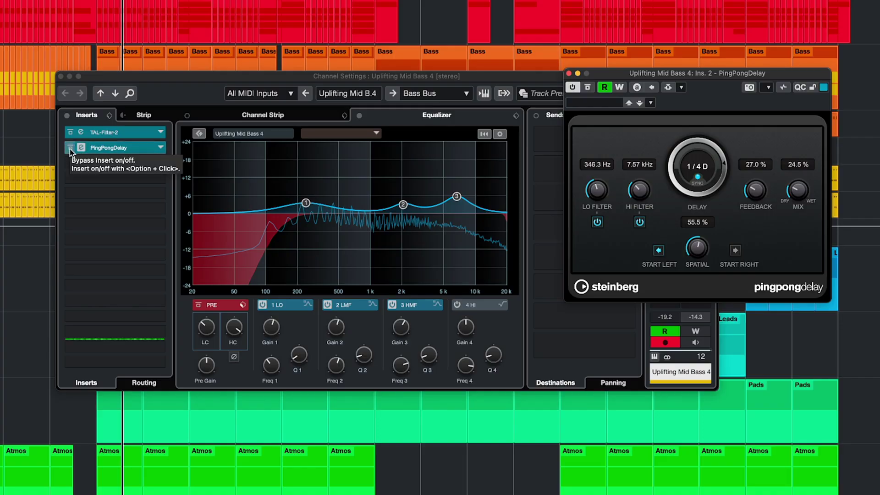
left_click(70, 149)
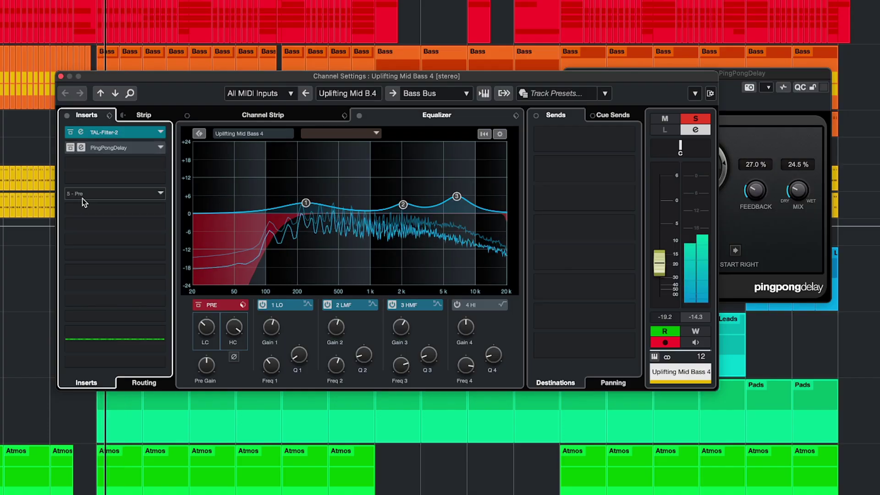
left_click(70, 146)
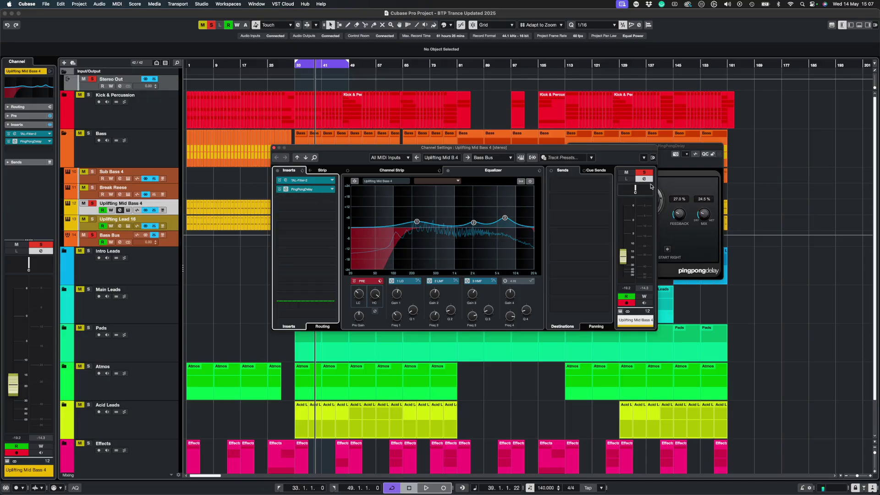
left_click(668, 184)
left_click(570, 147)
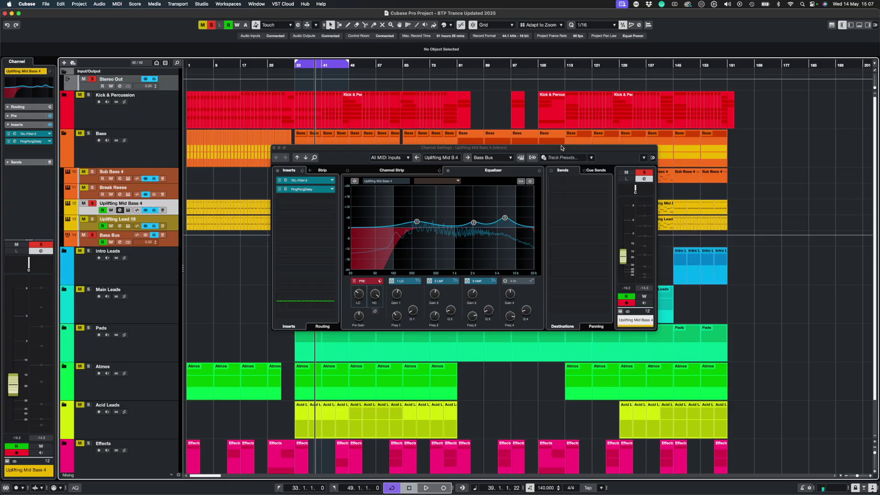
left_click(274, 149)
Switch the solo from Uplifting Mid Bass 4 to Uplifting Lead 16 and play it from bar 33
key("KP_1")
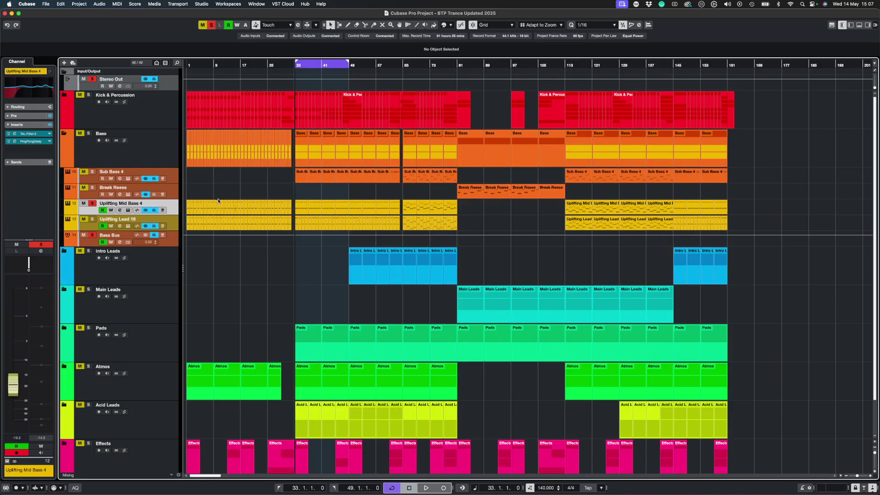
left_click(92, 219)
left_click(92, 203)
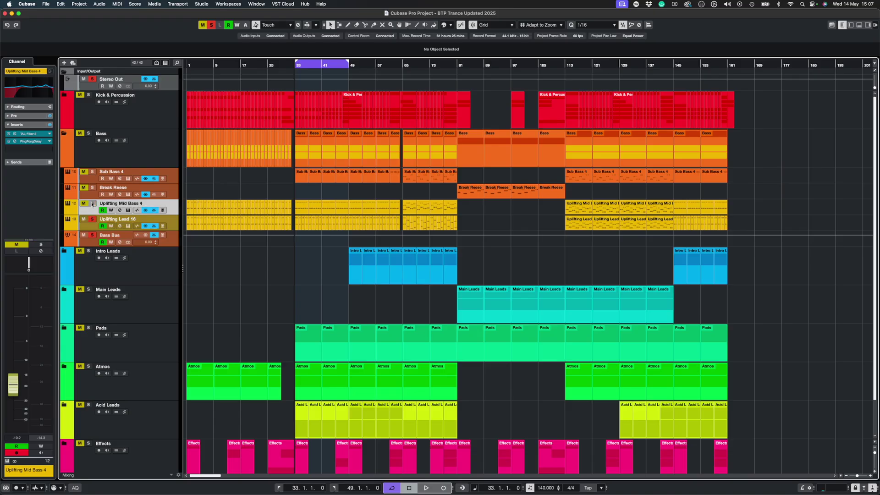
left_click(174, 222)
key("space")
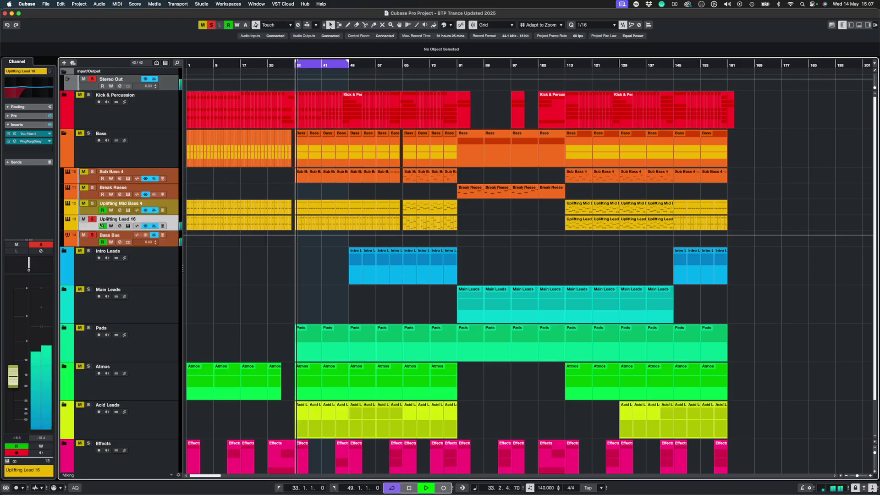
View the oscillators and filter of the Uplifting Lead 16 patch and its channel EQ
left_click(128, 226)
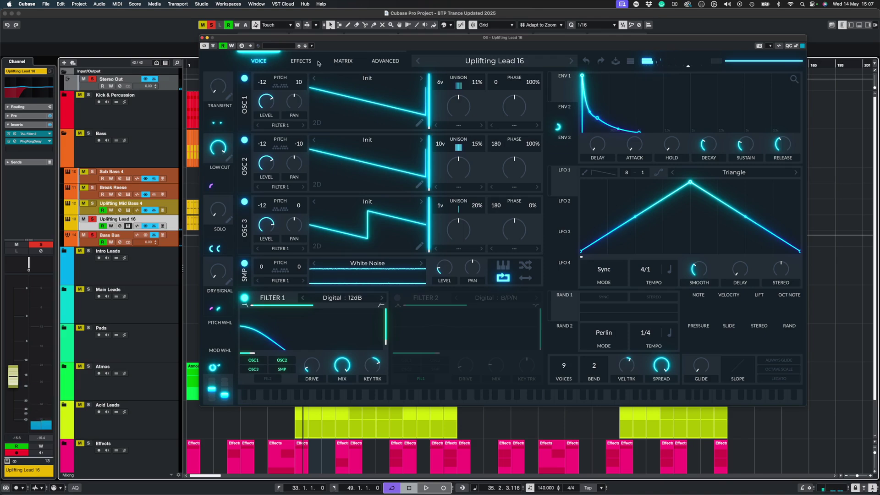
left_click(202, 38)
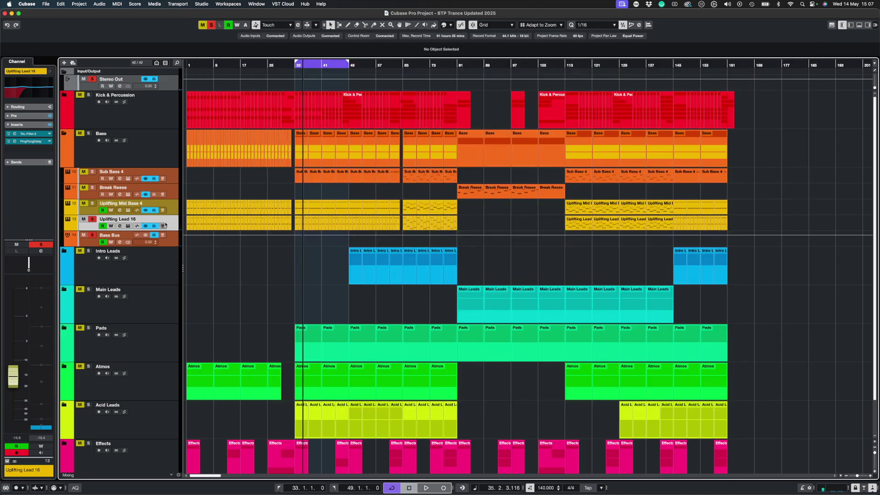
left_click(121, 227)
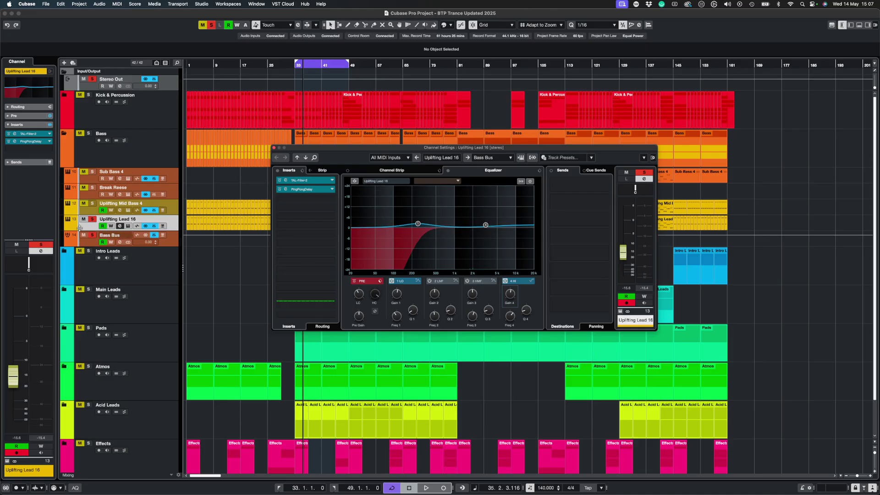
Compare Uplifting Mid Bass 4 and Uplifting Lead 16 during playback by toggling their solos, ending with only the lead soloed
left_click(92, 204)
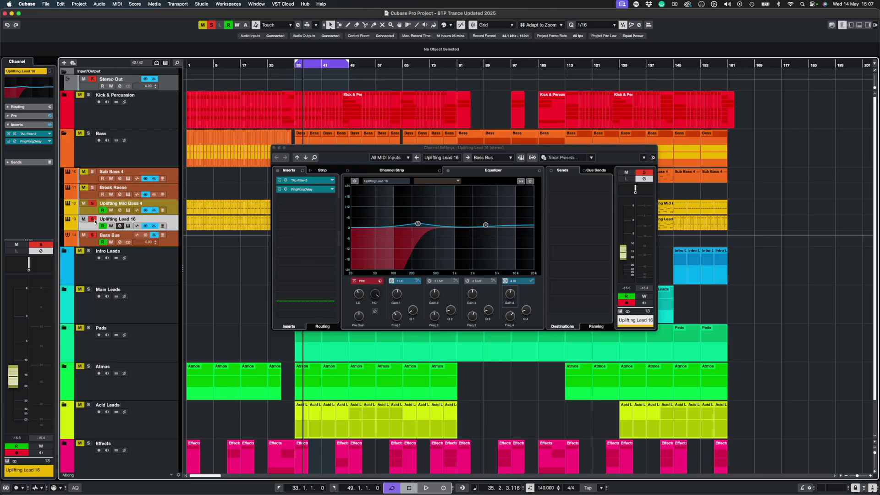
left_click(92, 220)
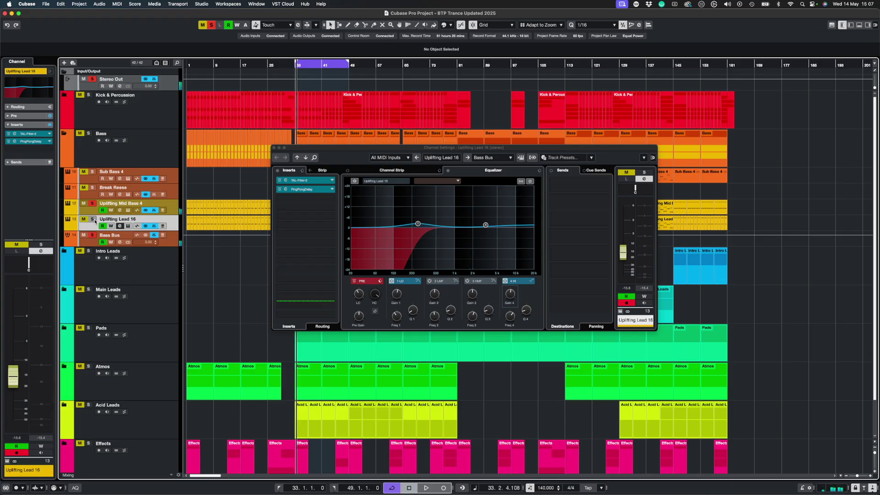
left_click(92, 220)
key("space")
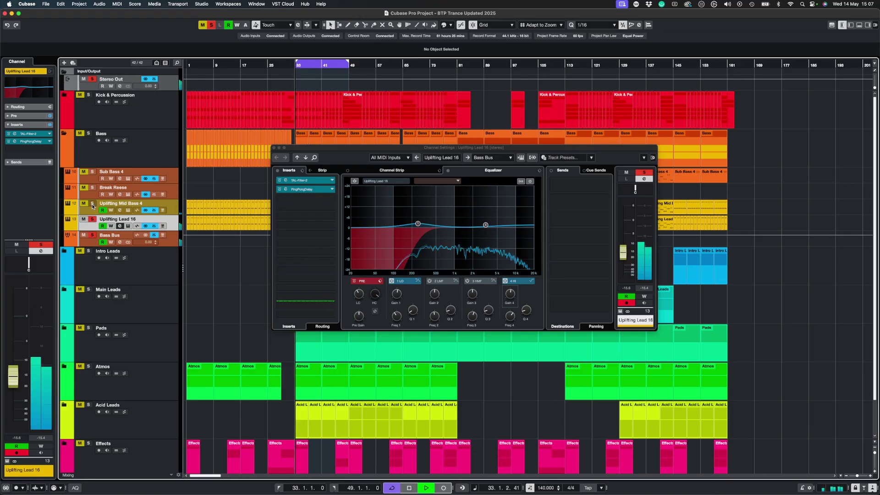
key("space")
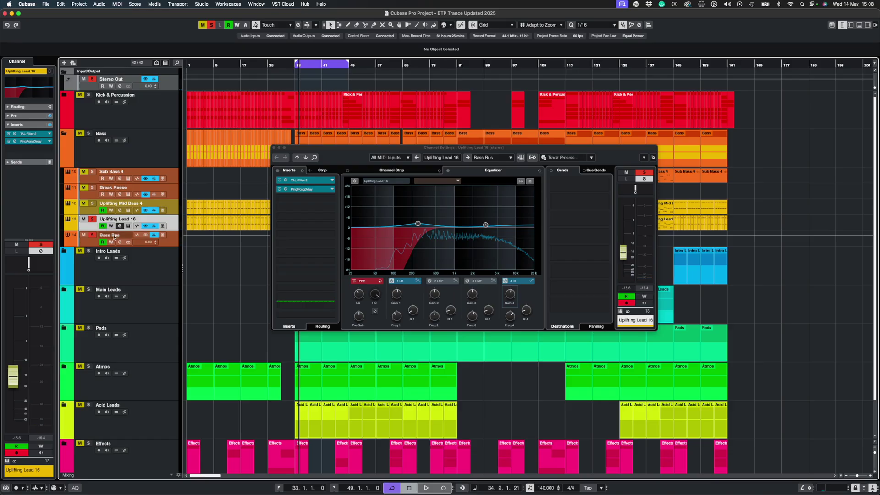
Inspect the TAL-Filter-2 and PingPongDelay inserts on Uplifting Lead 16 and close its channel settings
left_click(288, 182)
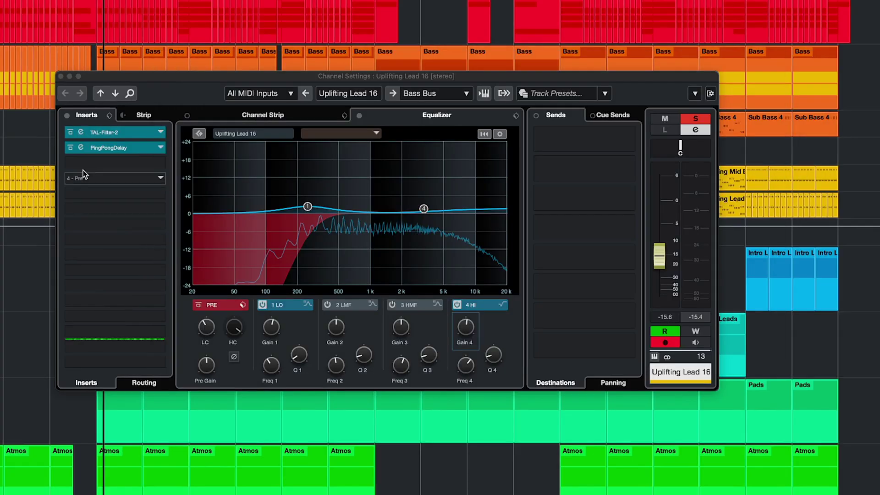
left_click(82, 147)
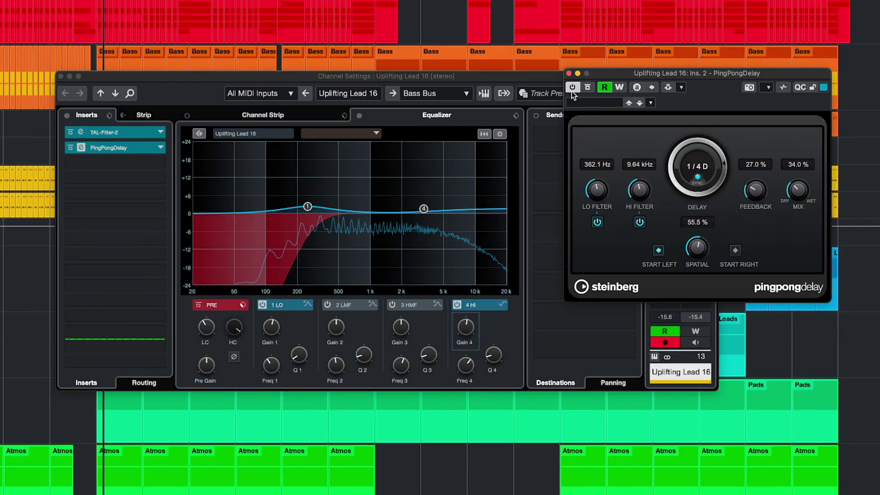
left_click(569, 74)
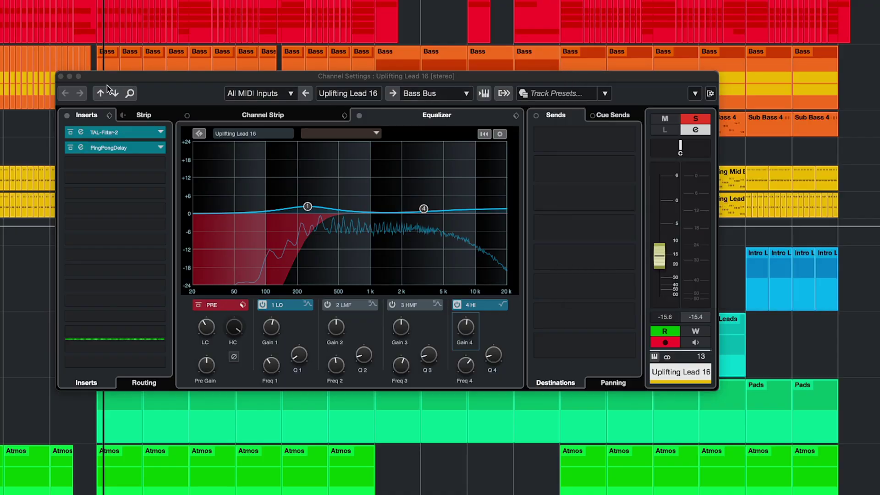
left_click(60, 75)
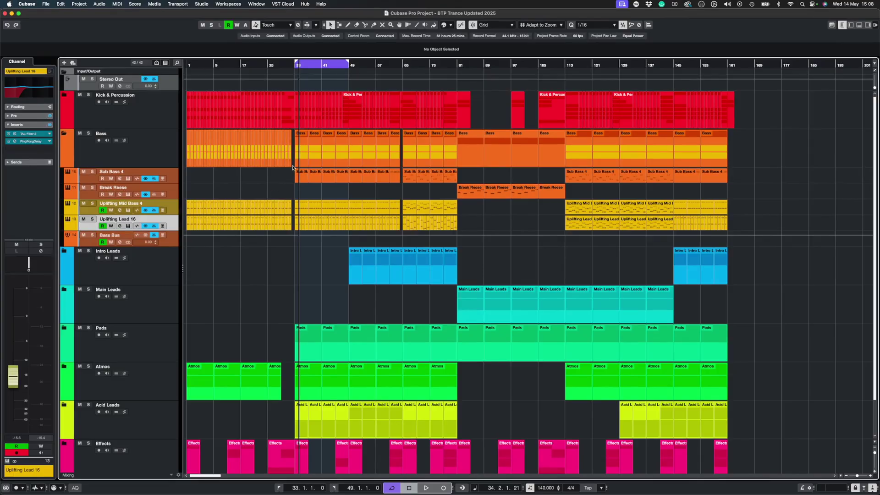
Solo the Bass and Kick & Percussion folders, play them together and view the Bass Bus channel EQ
left_click(88, 134)
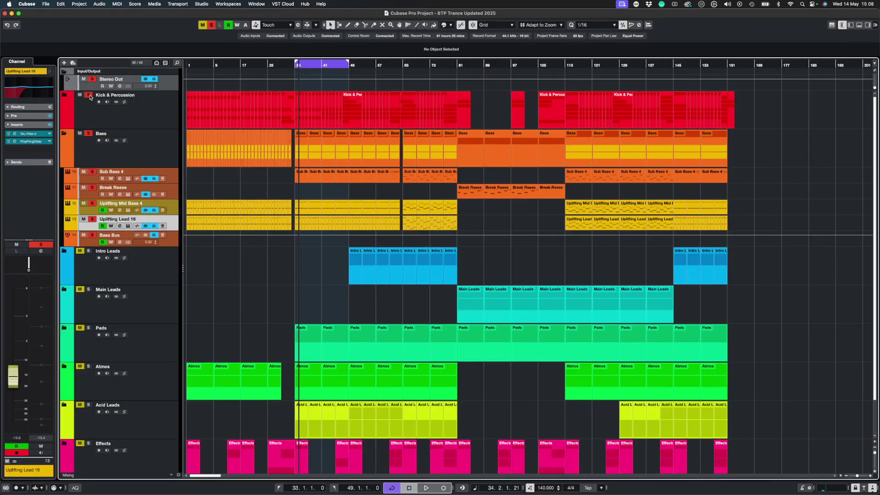
key("space")
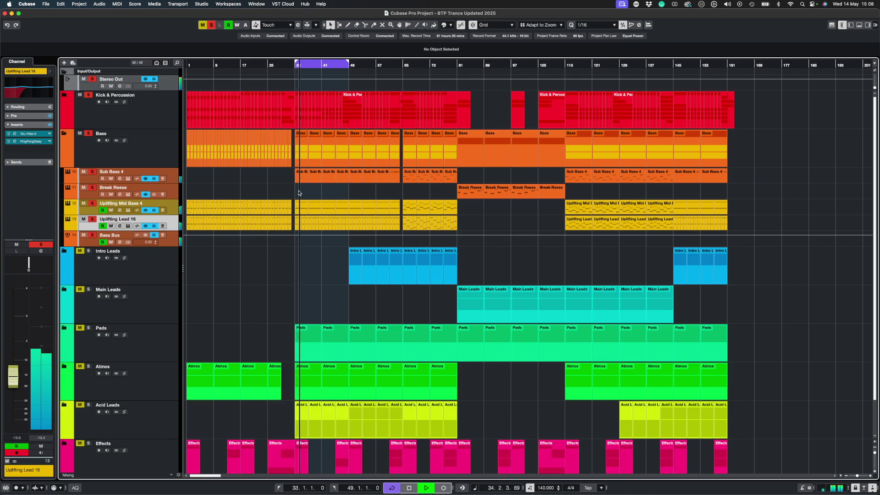
left_click(156, 243)
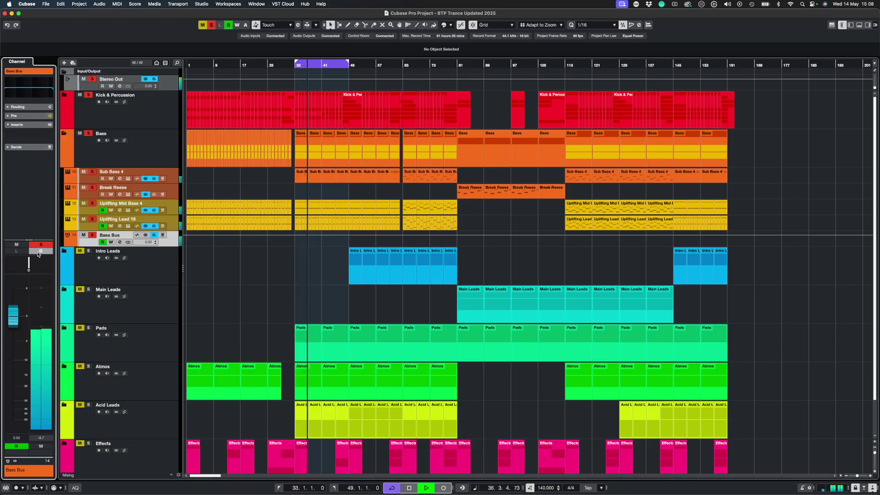
left_click(120, 242)
key("space")
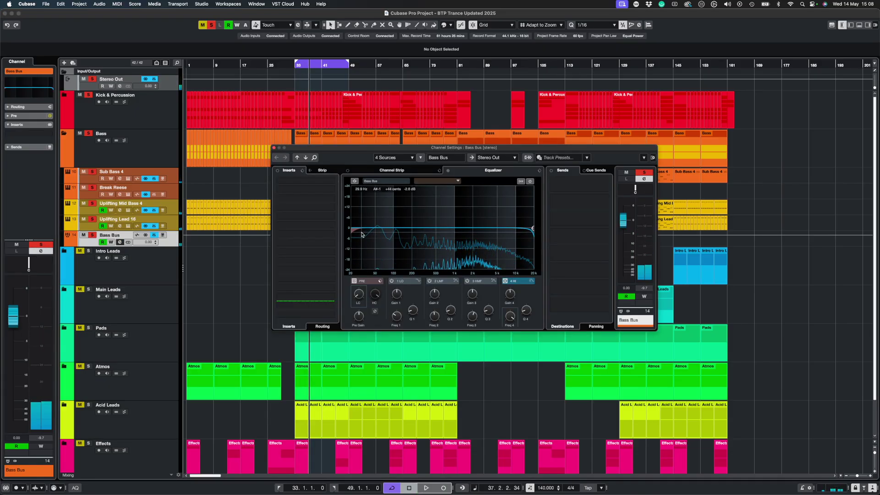
left_click(274, 148)
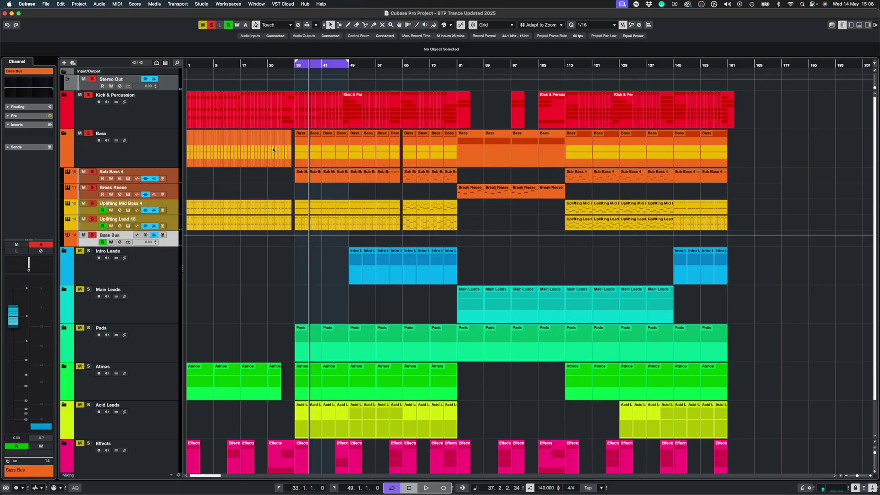
Clear all solos and collapse the Bass folder
left_click(212, 26)
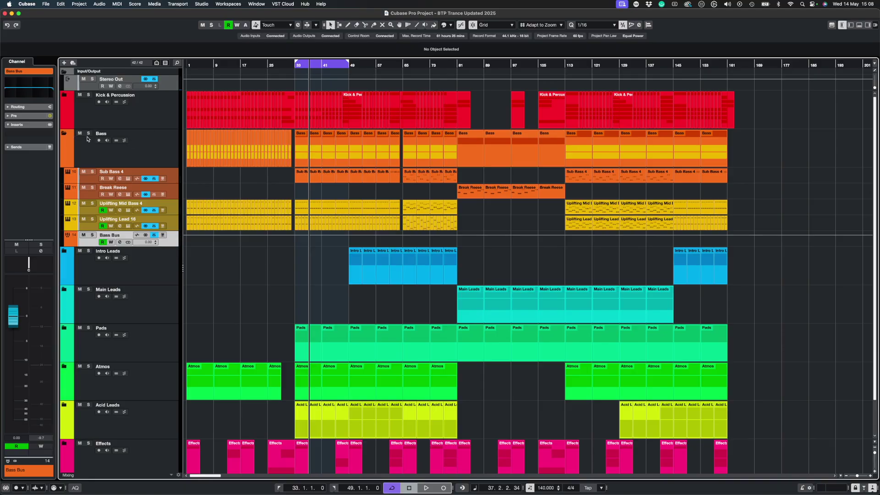
left_click(64, 135)
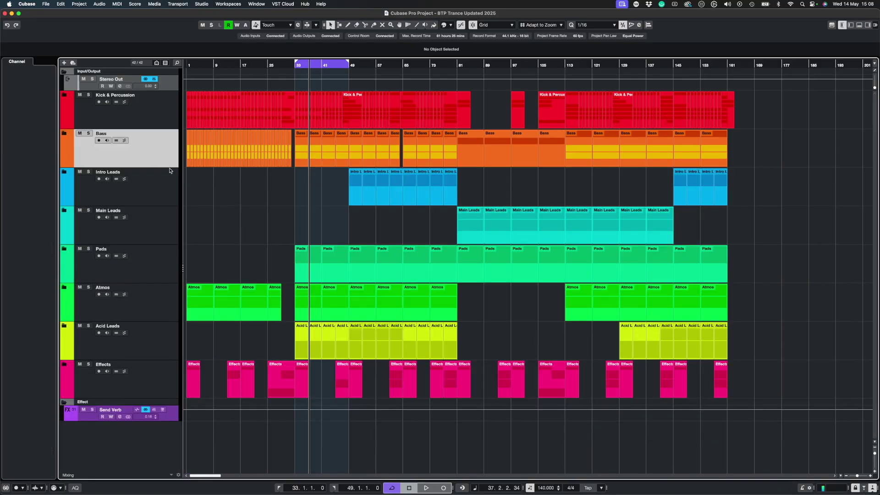